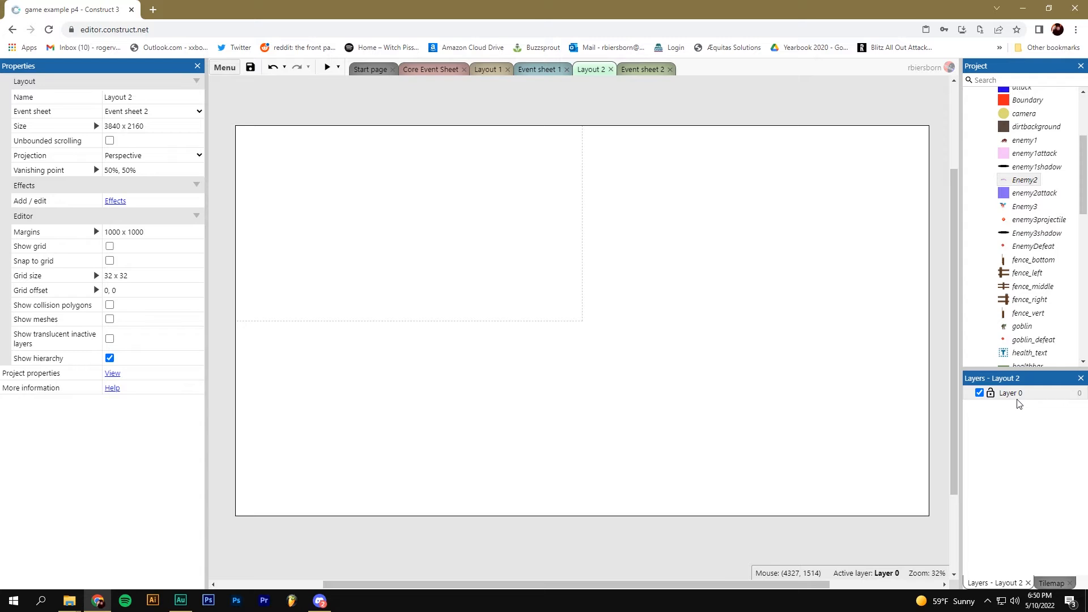
Add a layer named Background at the bottom of Layout 2's layer stack
{"action": "right_click", "coordinate": [1012, 431]}
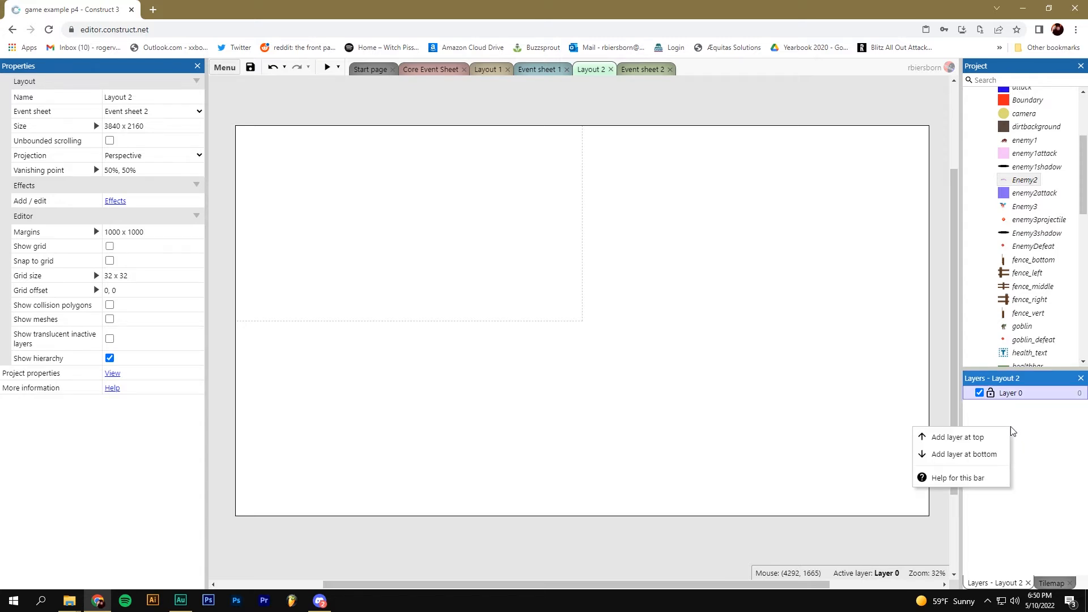
{"action": "left_click", "coordinate": [990, 454]}
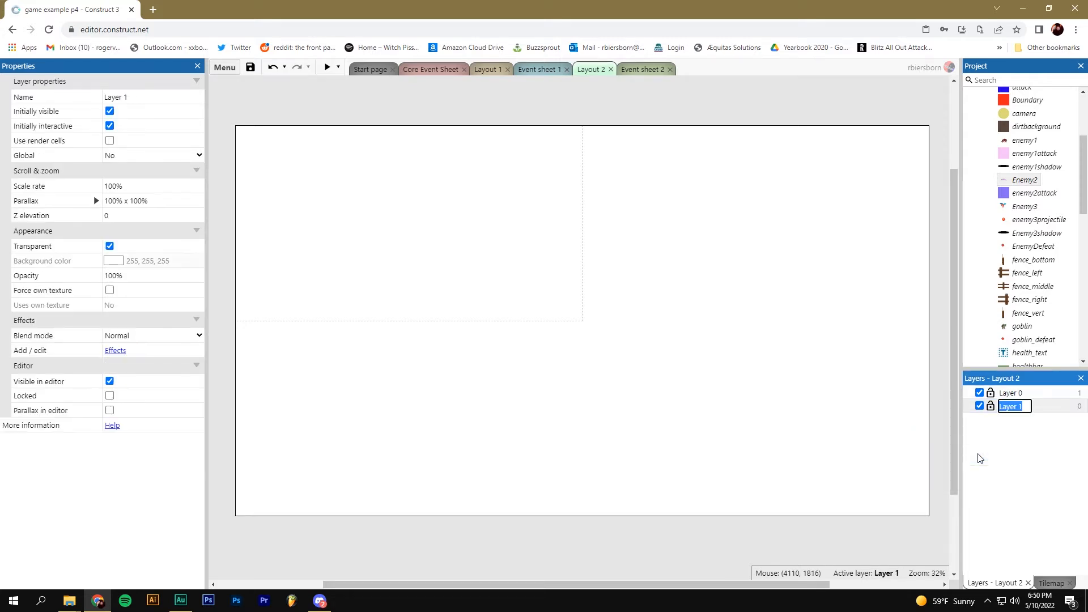
{"action": "type", "text": "Background"}
{"action": "key", "text": "Return"}
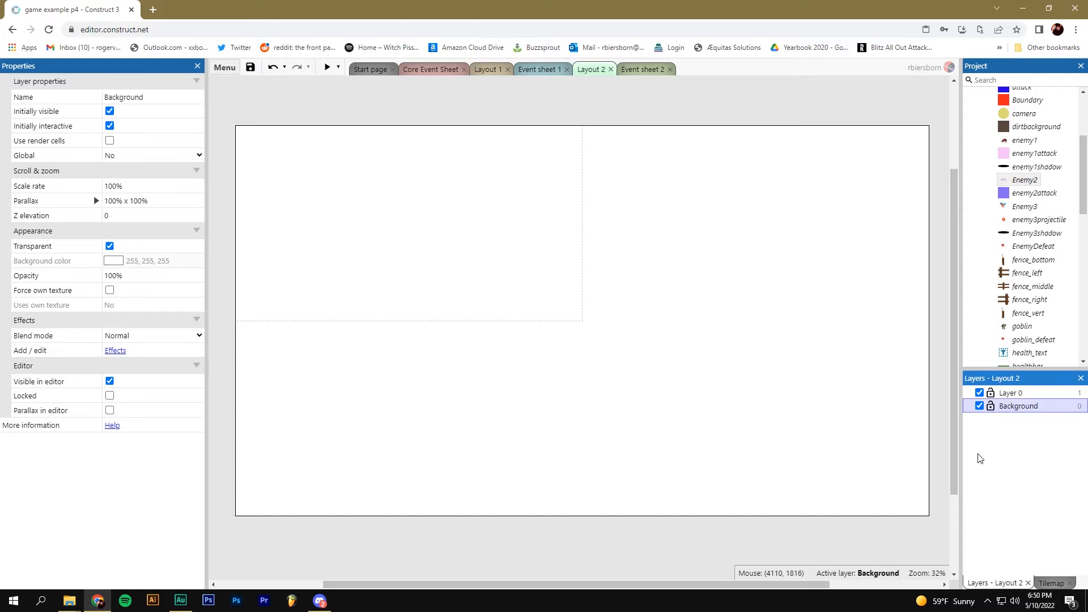
Place the dirtbackground object on the Background layer and move it to about -61, -120 so it overlaps the layout
{"action": "left_click_drag", "start_coordinate": [1081, 192], "coordinate": [1078, 163]}
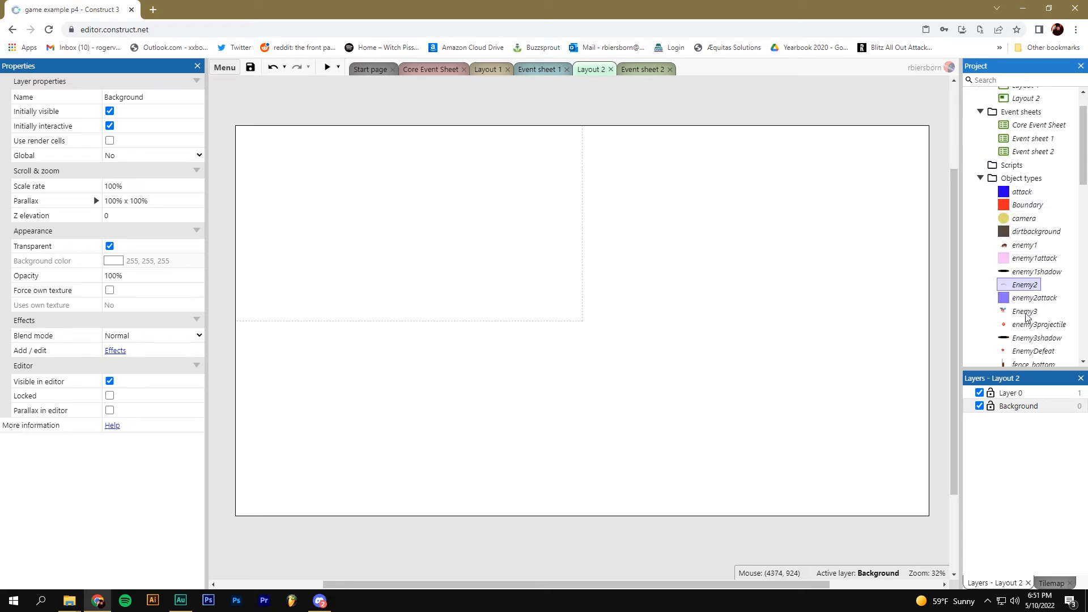
{"action": "left_click", "coordinate": [1033, 232]}
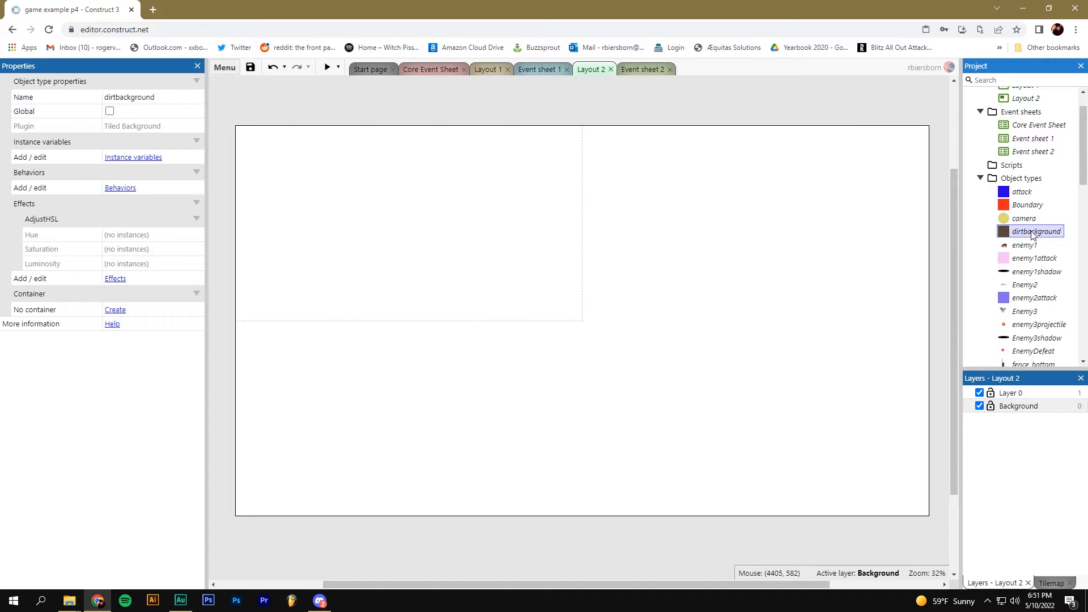
{"action": "left_click_drag", "start_coordinate": [1032, 234], "coordinate": [629, 285]}
{"action": "left_click_drag", "start_coordinate": [628, 285], "coordinate": [629, 285]}
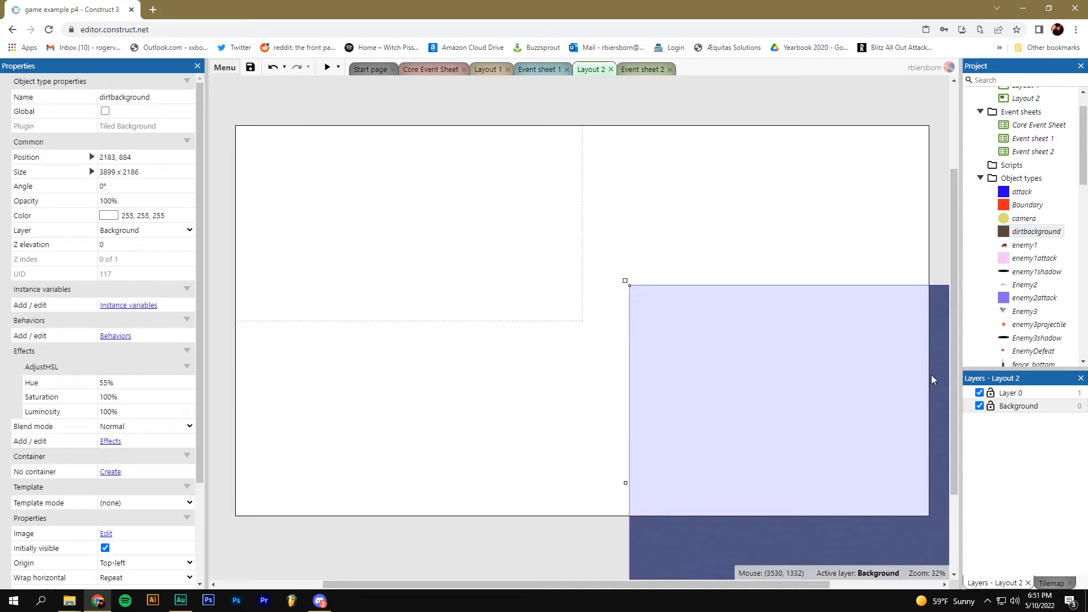
{"action": "left_click", "coordinate": [1011, 407]}
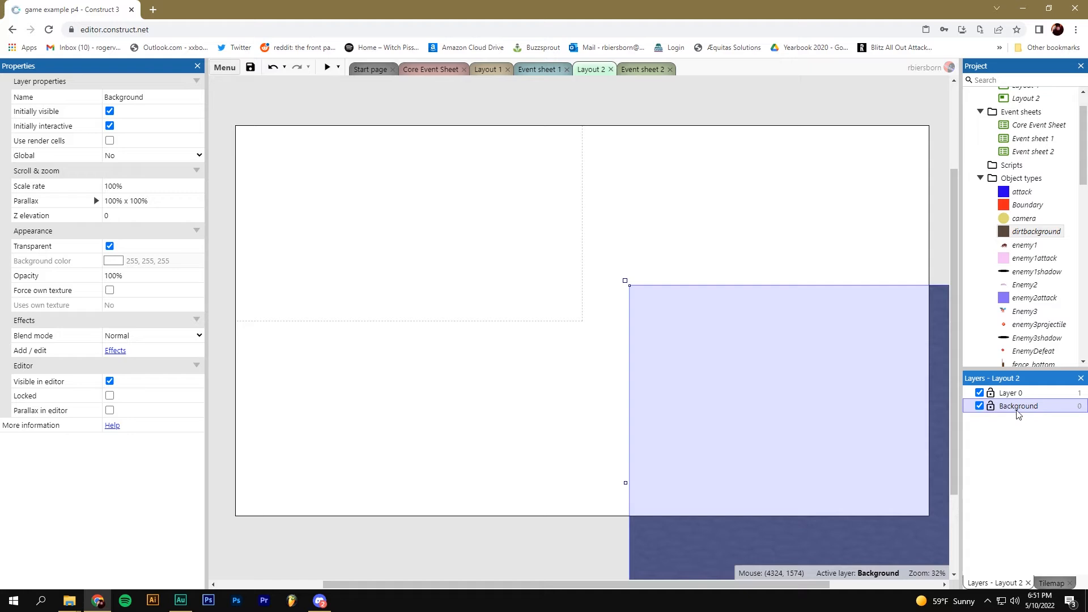
{"action": "left_click_drag", "start_coordinate": [850, 539], "coordinate": [447, 359]}
{"action": "left_click", "coordinate": [405, 557]}
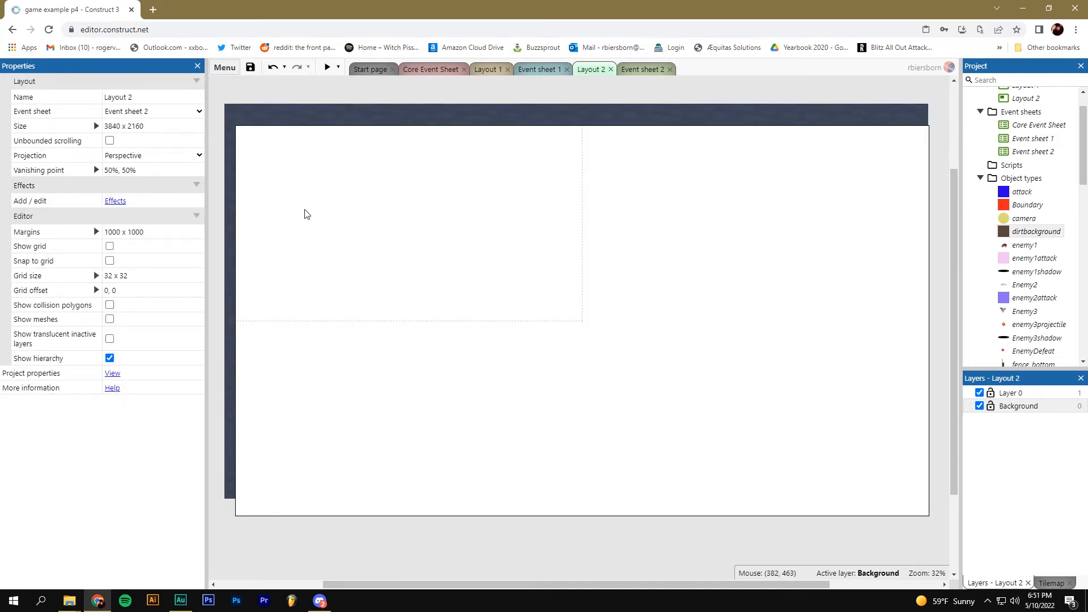
Make Layer 0 transparent
{"action": "left_click", "coordinate": [1017, 394]}
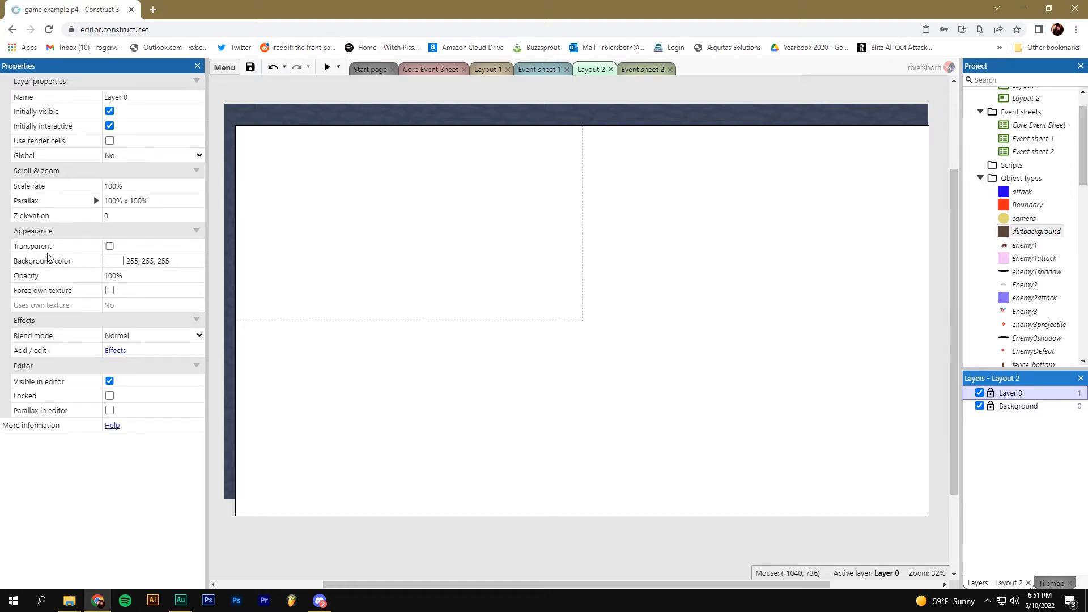
{"action": "left_click", "coordinate": [109, 246]}
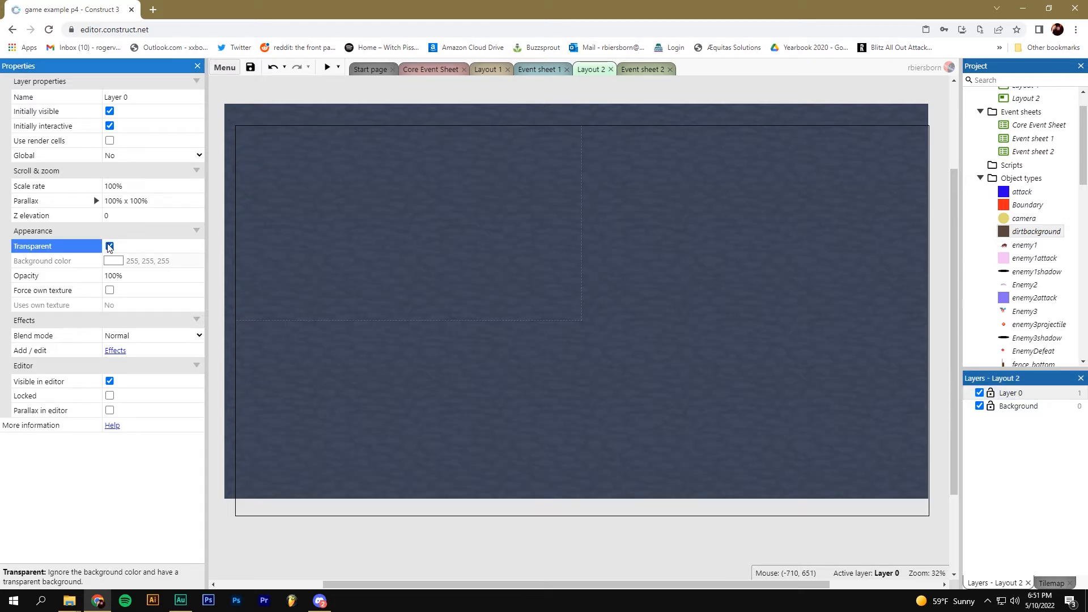
Resize the dirtbackground instance to about 3964 x 2221, with its top edge at about -26, so it covers the whole layout
{"action": "left_click", "coordinate": [1012, 406]}
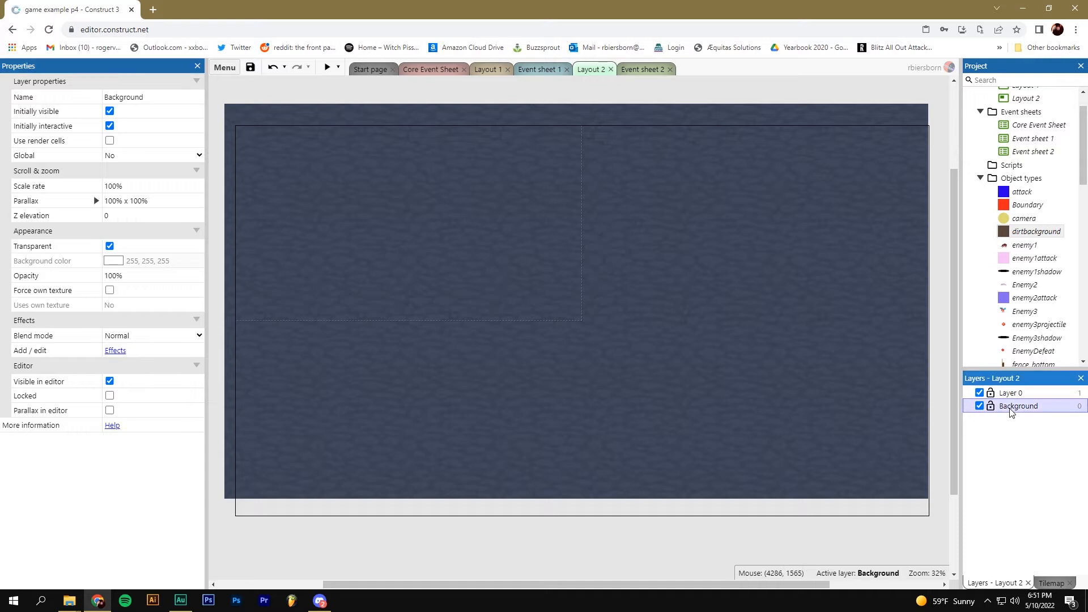
{"action": "left_click", "coordinate": [789, 395]}
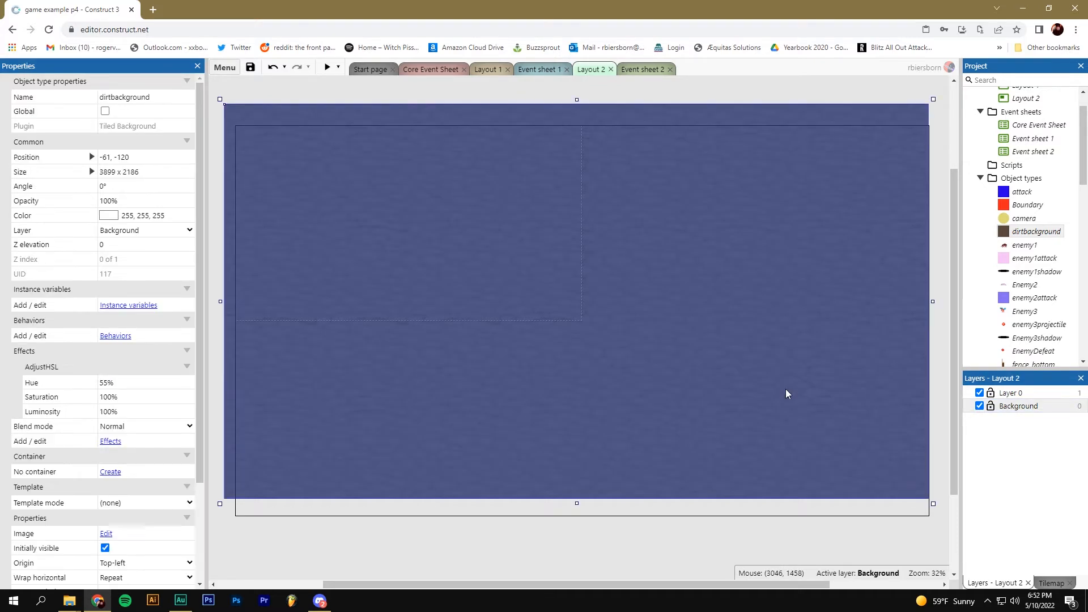
{"action": "left_click_drag", "start_coordinate": [931, 508], "coordinate": [819, 527]}
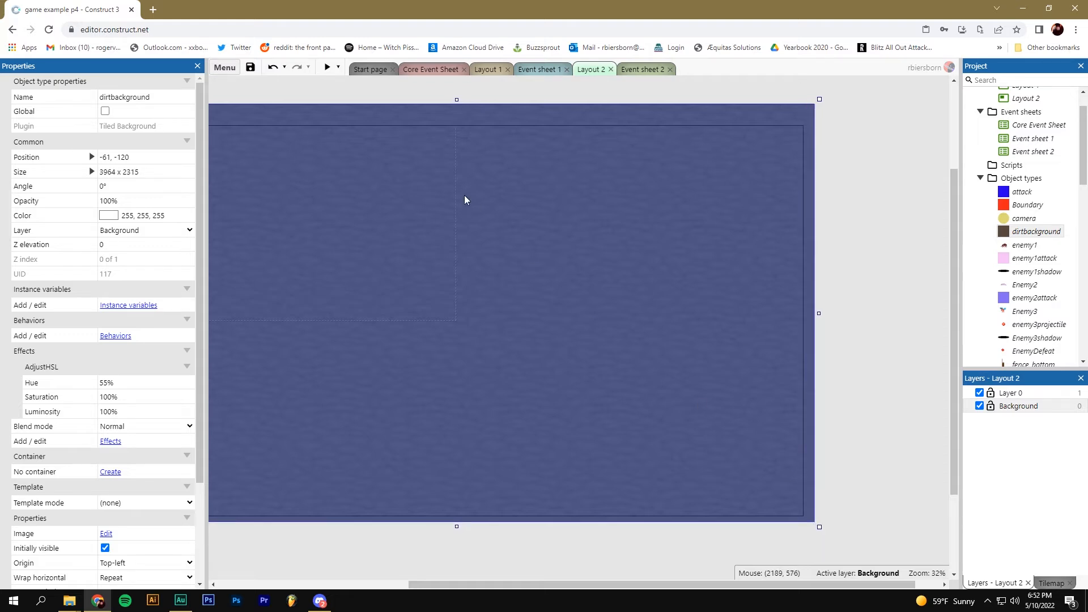
{"action": "left_click_drag", "start_coordinate": [453, 108], "coordinate": [455, 123]}
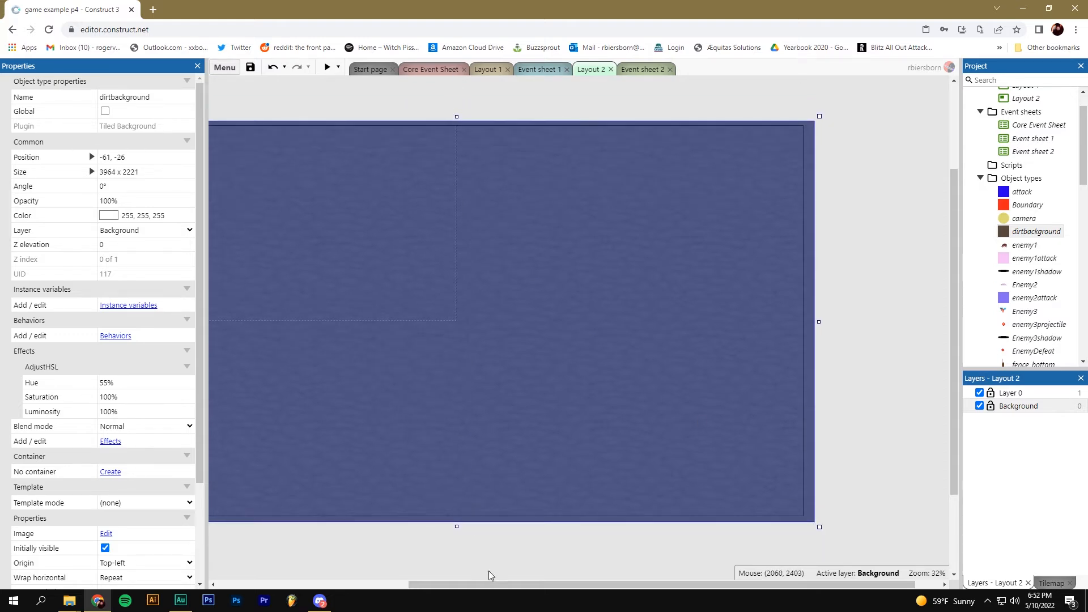
{"action": "left_click_drag", "start_coordinate": [489, 587], "coordinate": [411, 589]}
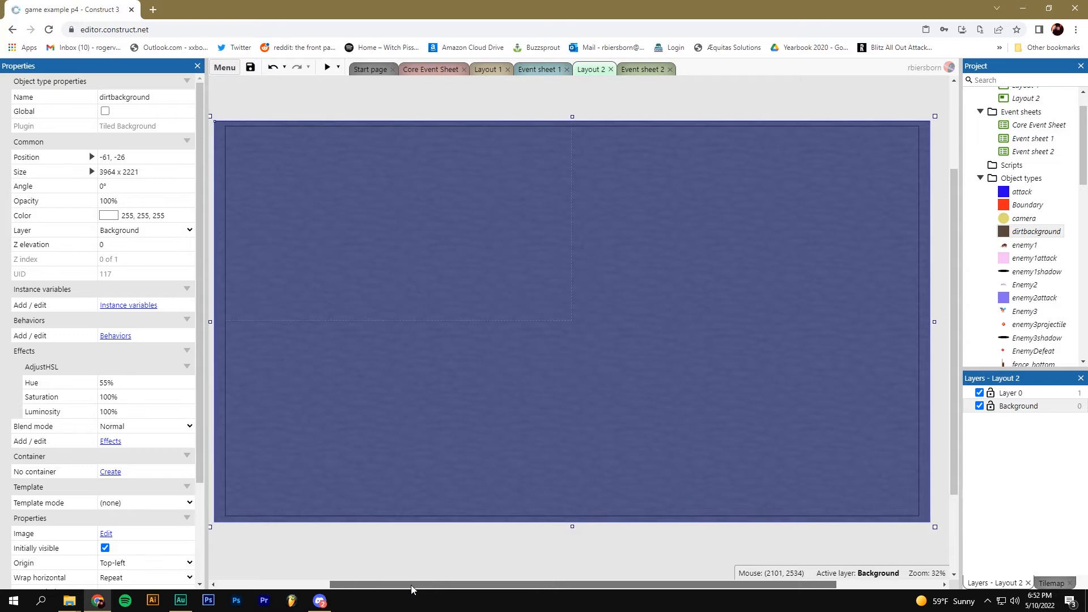
Lock the Background layer, toggling the lock to test whether the dirtbackground can be selected, and leave it locked
{"action": "left_click", "coordinate": [990, 407]}
{"action": "left_click", "coordinate": [675, 463]}
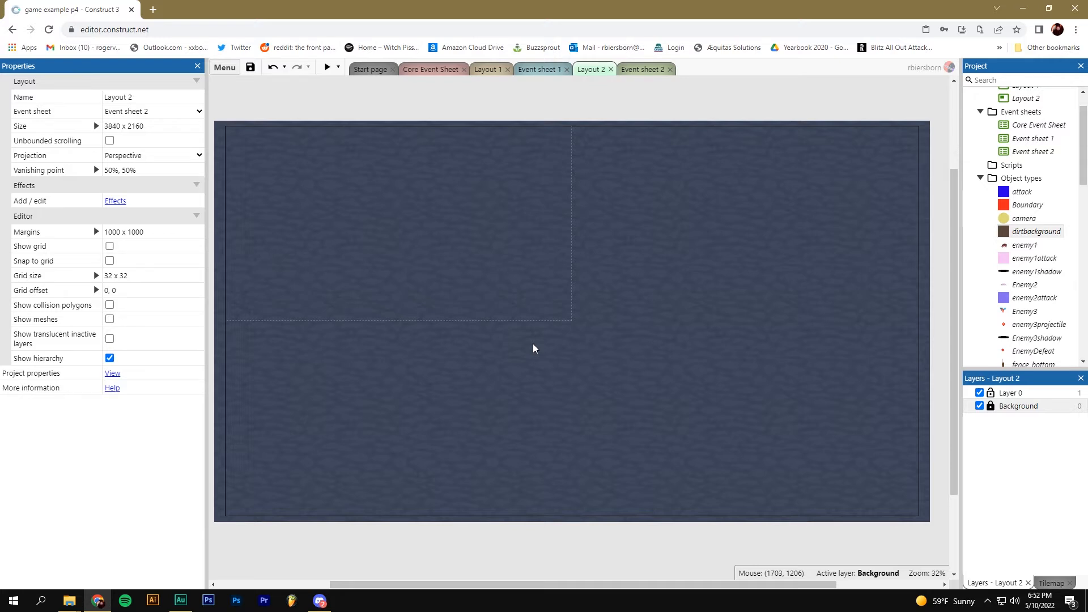
{"action": "left_click", "coordinate": [990, 407]}
{"action": "left_click", "coordinate": [625, 357]}
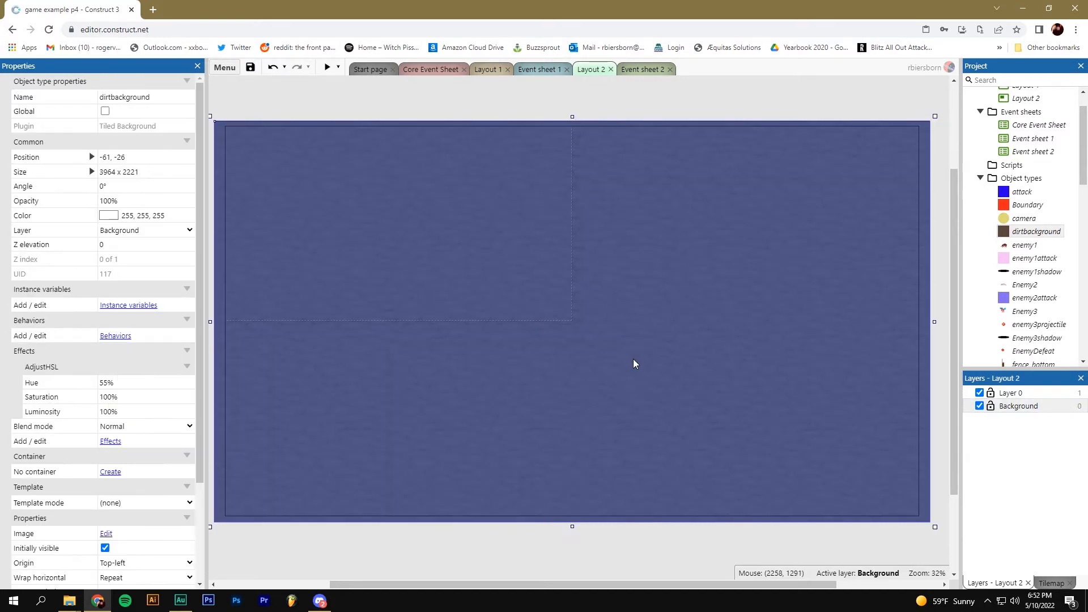
{"action": "left_click", "coordinate": [989, 407]}
{"action": "left_click", "coordinate": [893, 464]}
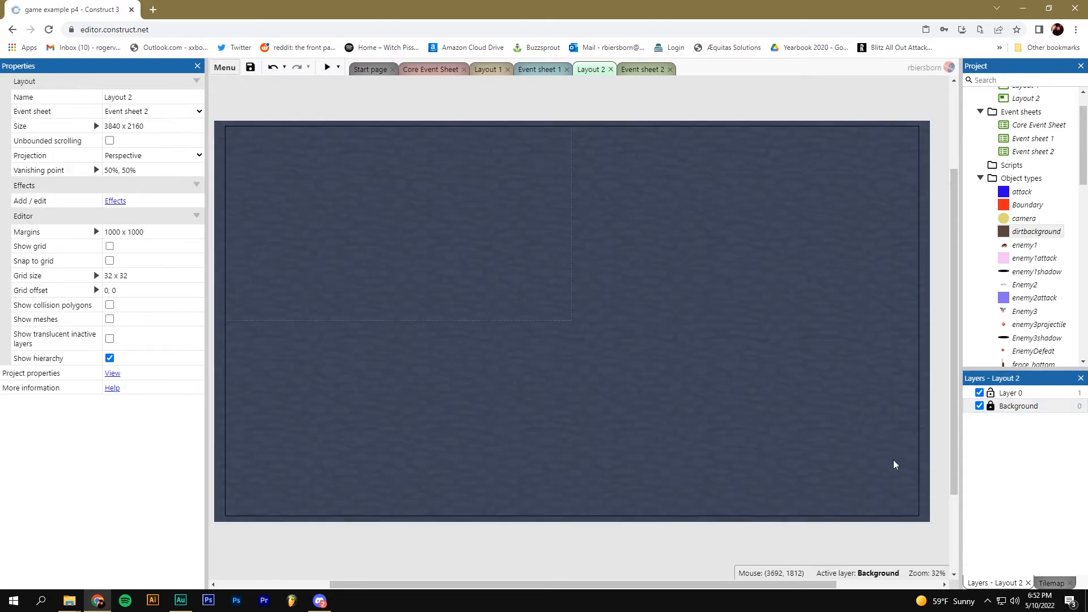
{"action": "left_click", "coordinate": [990, 406]}
{"action": "left_click", "coordinate": [855, 377]}
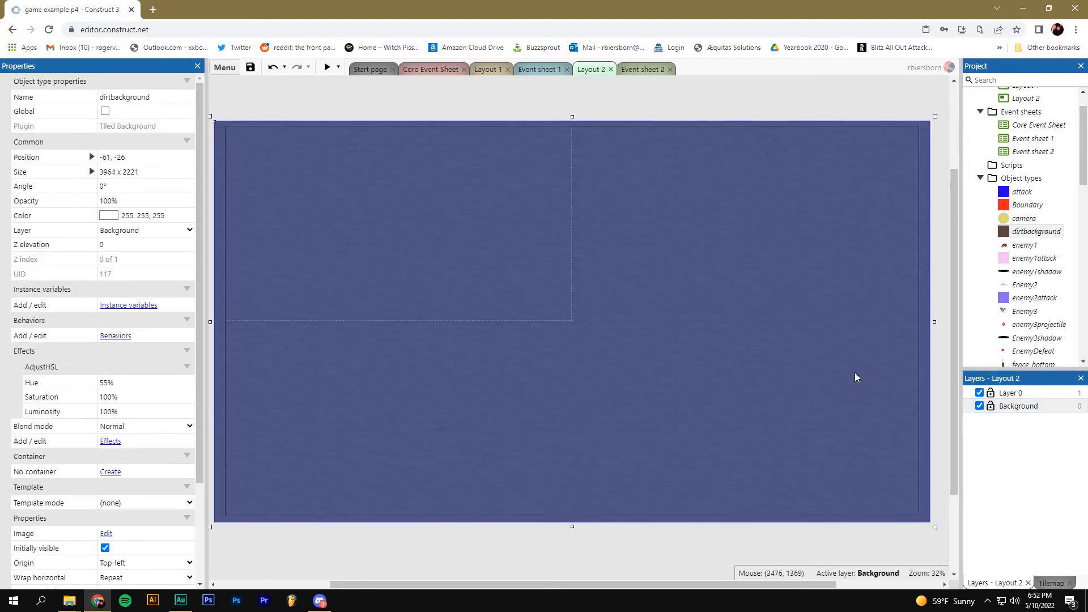
{"action": "left_click", "coordinate": [990, 406]}
{"action": "left_click", "coordinate": [894, 466]}
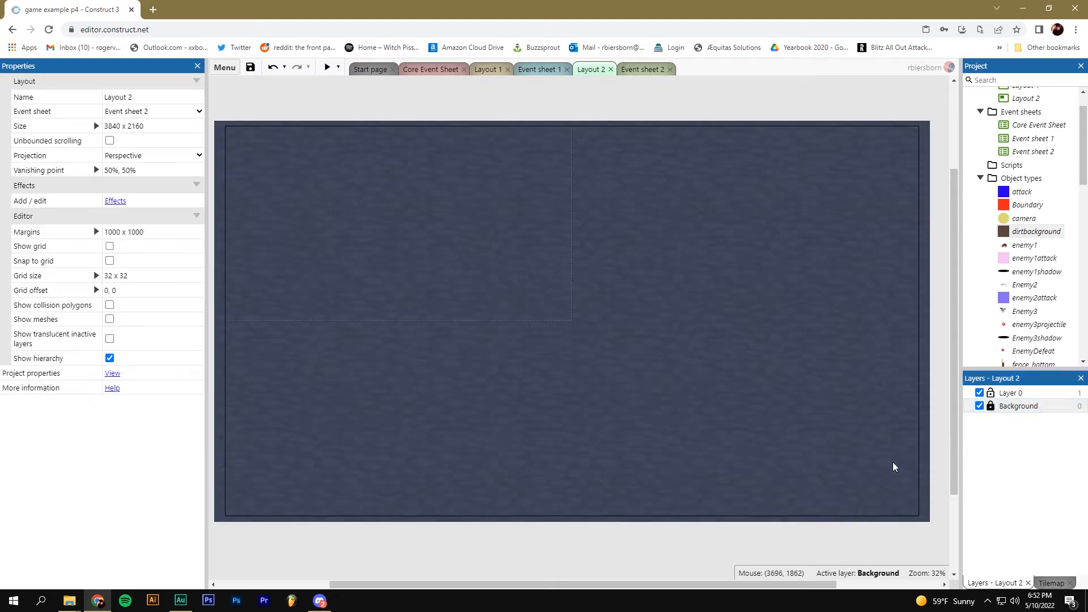
Place the goblin object on Layer 0 near the layout's left edge, at about 127, 990
{"action": "left_click", "coordinate": [1018, 394]}
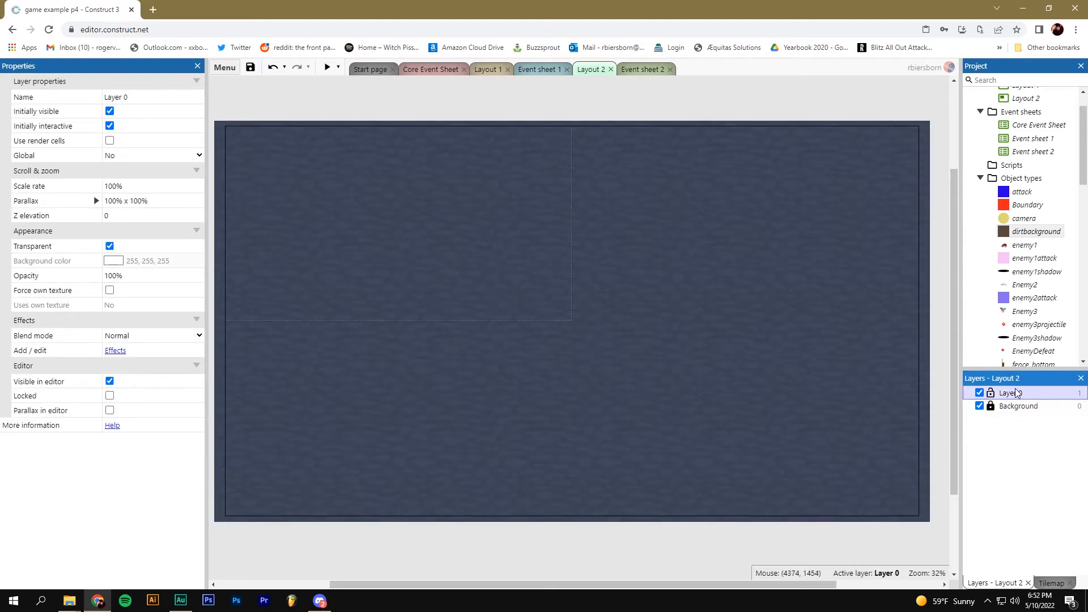
{"action": "left_click_drag", "start_coordinate": [1079, 168], "coordinate": [1081, 180]}
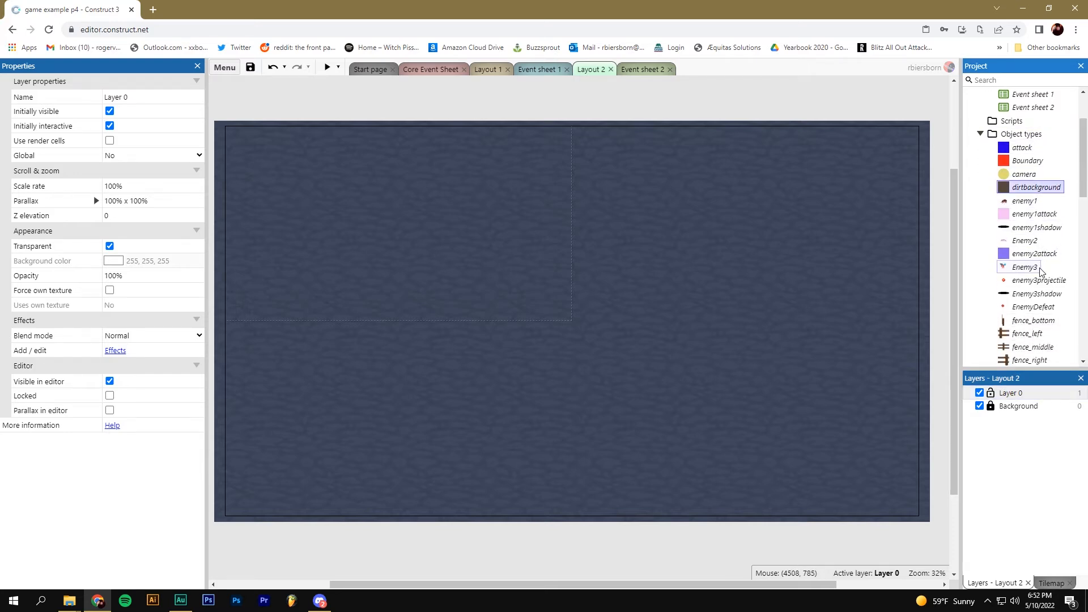
{"action": "scroll", "coordinate": [1040, 270], "scroll_direction": "down", "scroll_amount": 3}
{"action": "left_click", "coordinate": [1024, 216]}
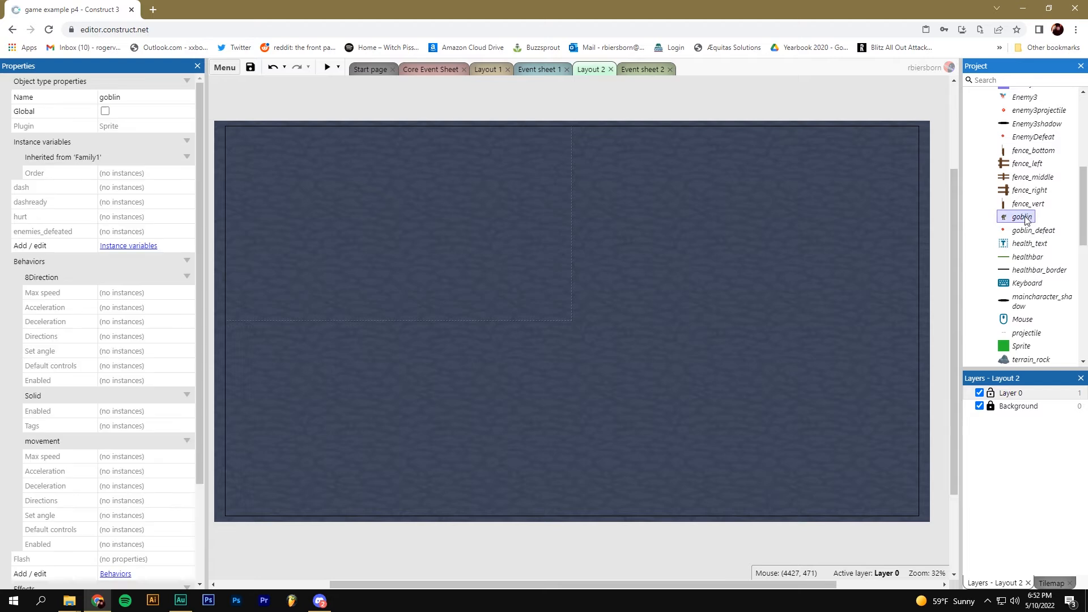
{"action": "left_click_drag", "start_coordinate": [1026, 221], "coordinate": [271, 298]}
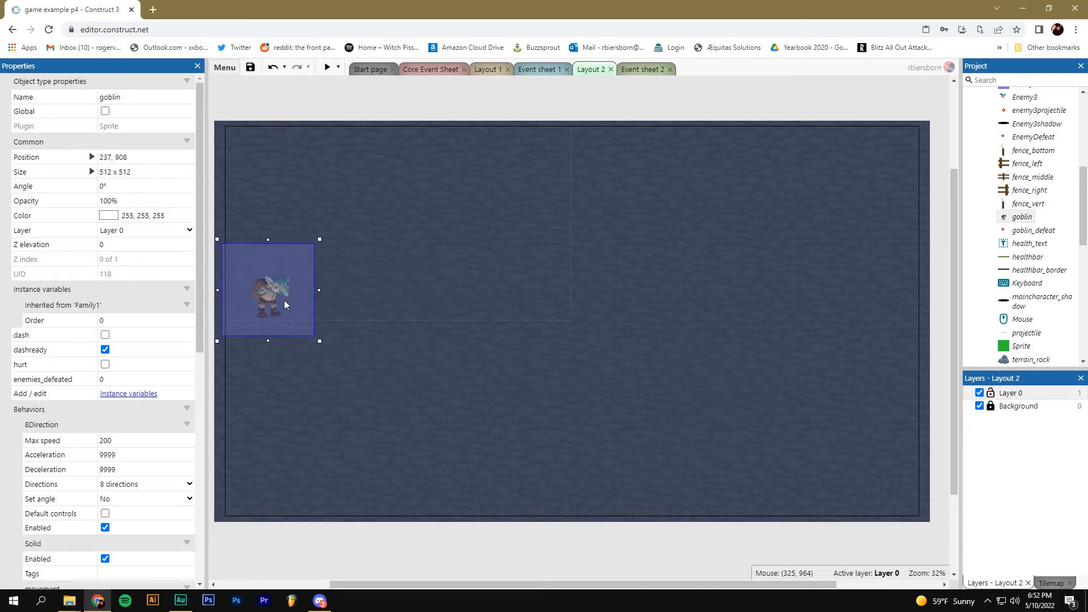
{"action": "left_click_drag", "start_coordinate": [273, 296], "coordinate": [253, 309]}
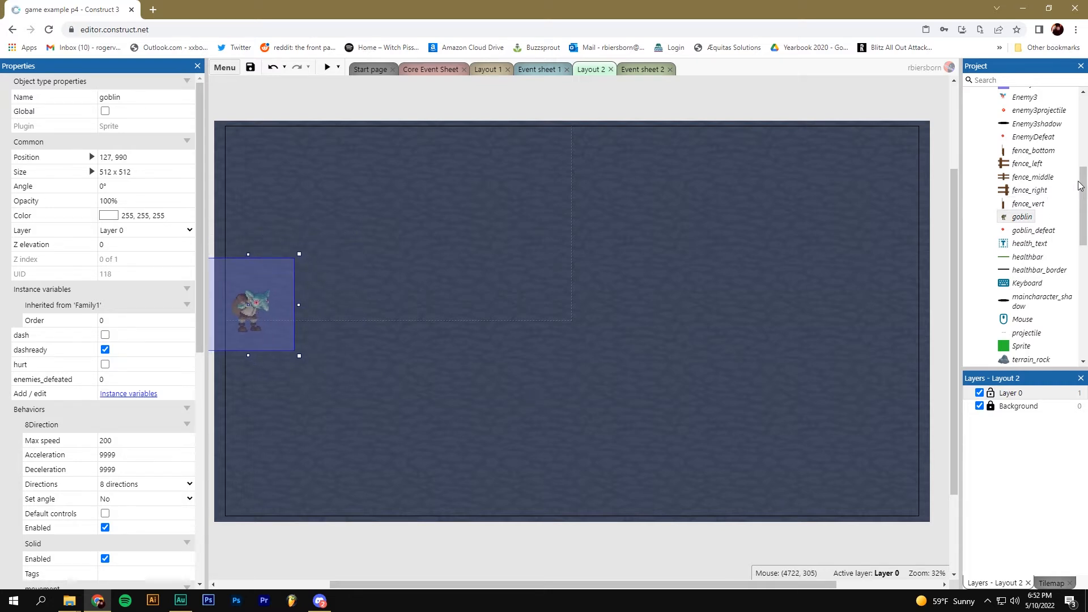
Find the goblin among the members of Family1 in the project and collapse that family
{"action": "scroll", "coordinate": [1076, 187], "scroll_direction": "down", "scroll_amount": 5}
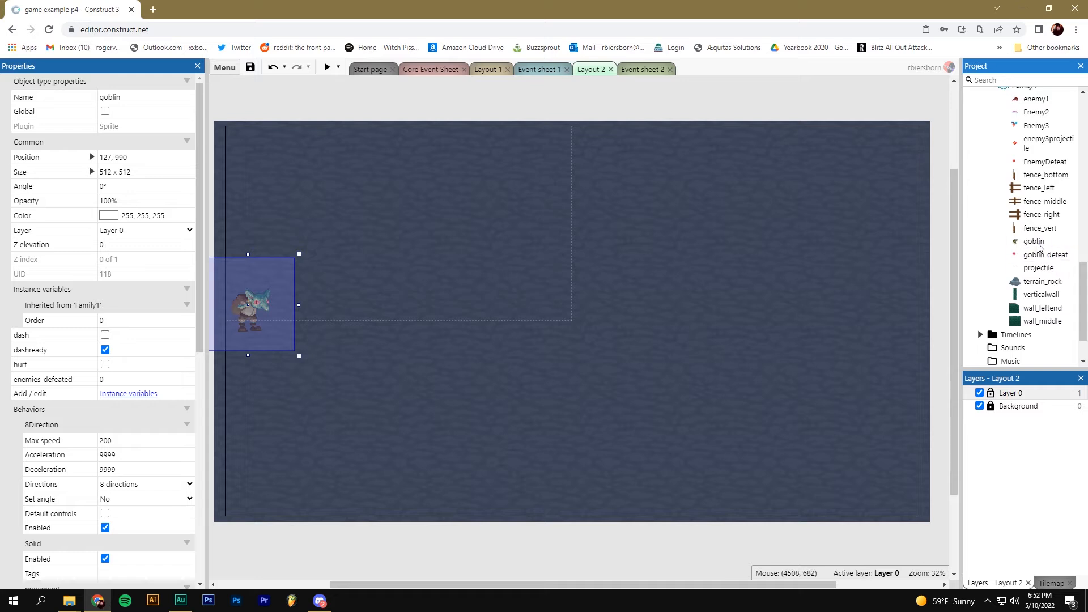
{"action": "left_click", "coordinate": [1037, 244]}
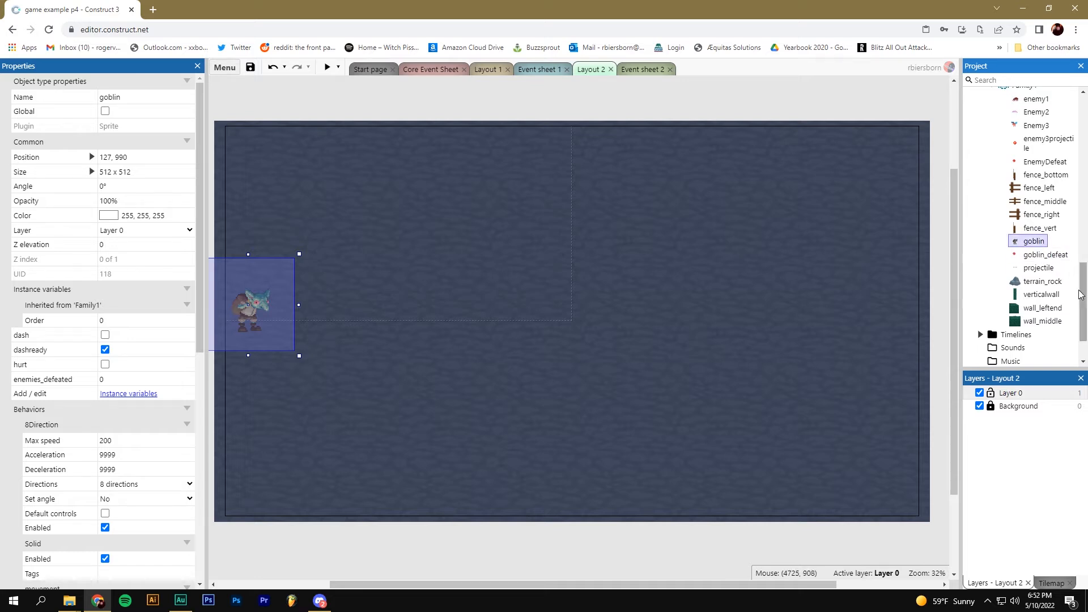
{"action": "scroll", "coordinate": [1079, 294], "scroll_direction": "up", "scroll_amount": 1}
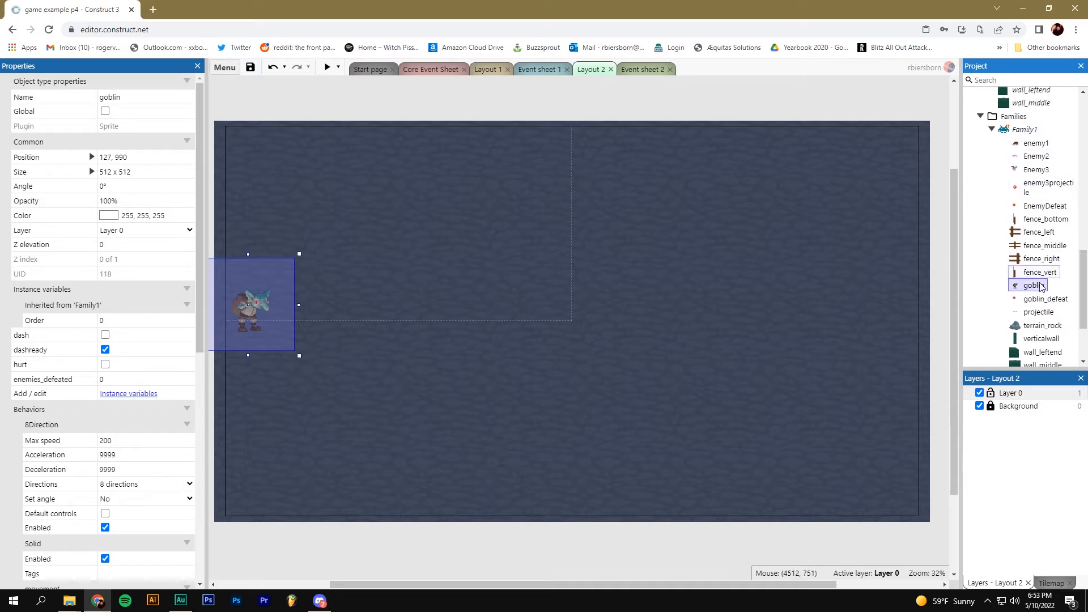
{"action": "left_click", "coordinate": [991, 130]}
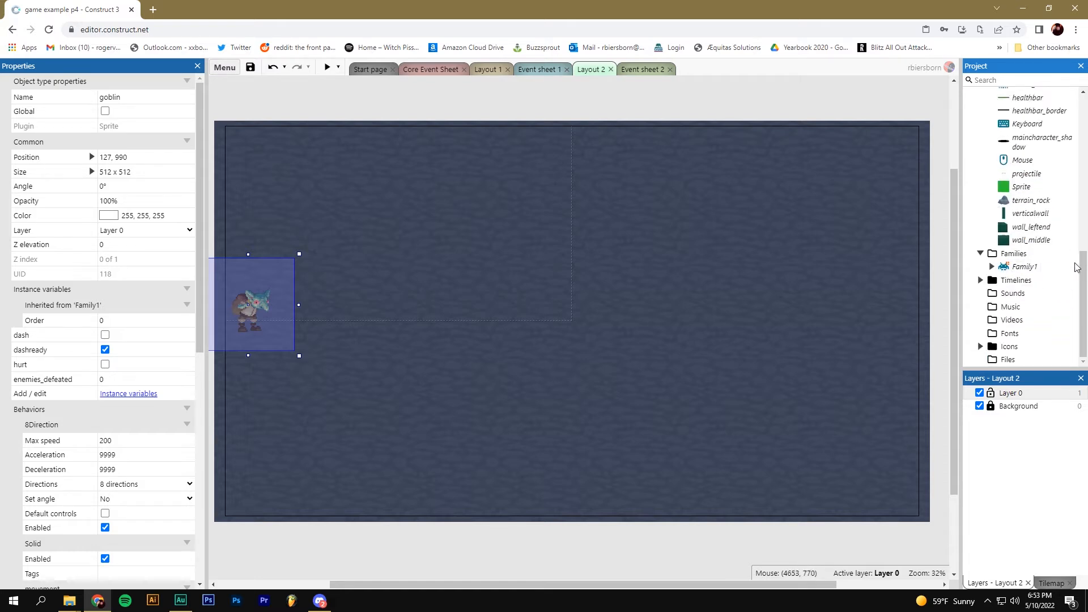
Nudge the goblin slightly to the right and place the camera object beside it on Layer 0, at about 80, 920
{"action": "scroll", "coordinate": [1008, 143], "scroll_direction": "up", "scroll_amount": 10}
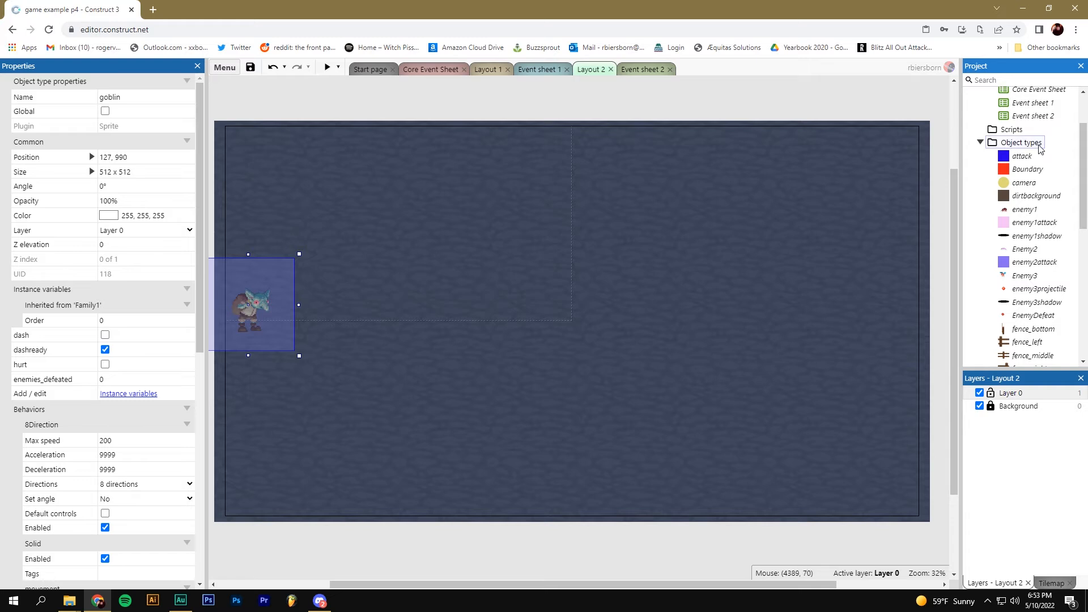
{"action": "left_click_drag", "start_coordinate": [1080, 149], "coordinate": [1076, 223]}
{"action": "left_click_drag", "start_coordinate": [254, 313], "coordinate": [269, 313]}
{"action": "left_click_drag", "start_coordinate": [1080, 227], "coordinate": [1084, 170]}
{"action": "left_click_drag", "start_coordinate": [1023, 136], "coordinate": [240, 299]}
Check Event sheet 2, preview Layout 2 by walking the goblin around, and close the preview
{"action": "left_click", "coordinate": [645, 71]}
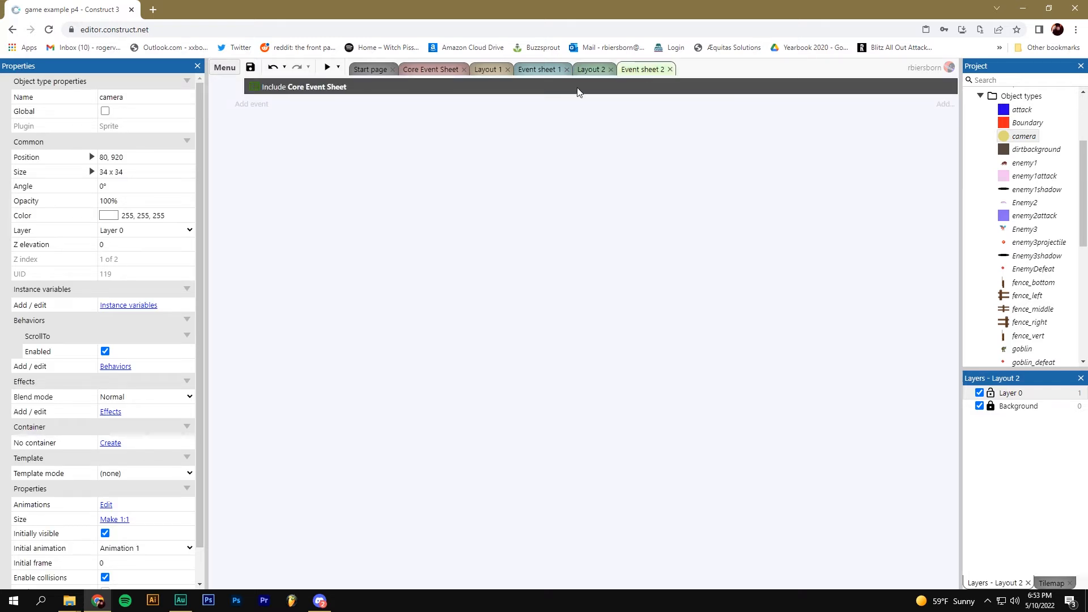
{"action": "left_click", "coordinate": [590, 70]}
{"action": "left_click", "coordinate": [327, 70]}
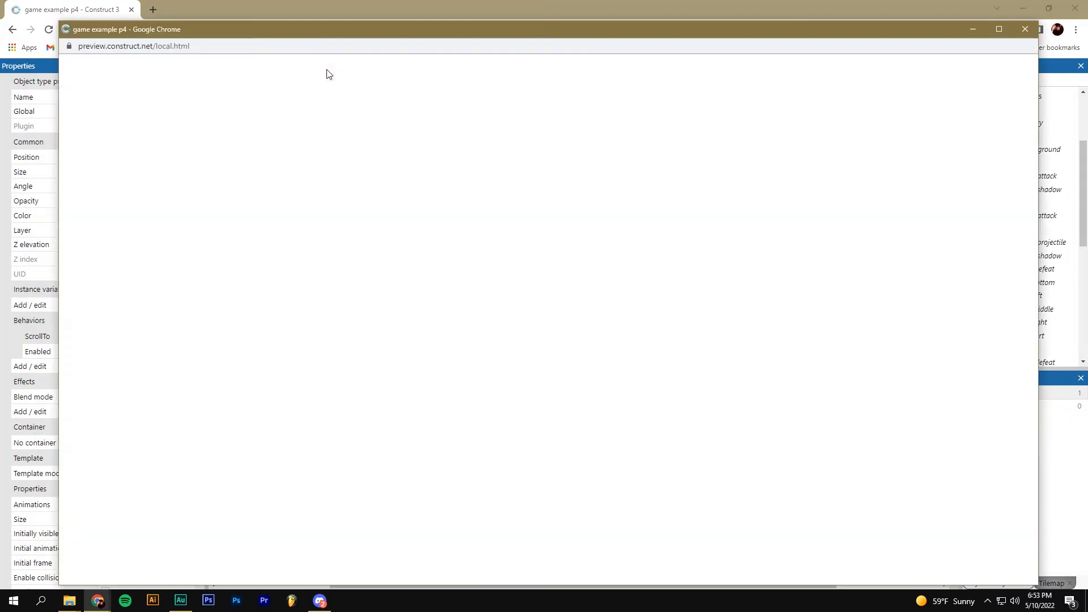
{"action": "key", "text": "d"}
{"action": "key", "text": "s"}
{"action": "key", "text": "w"}
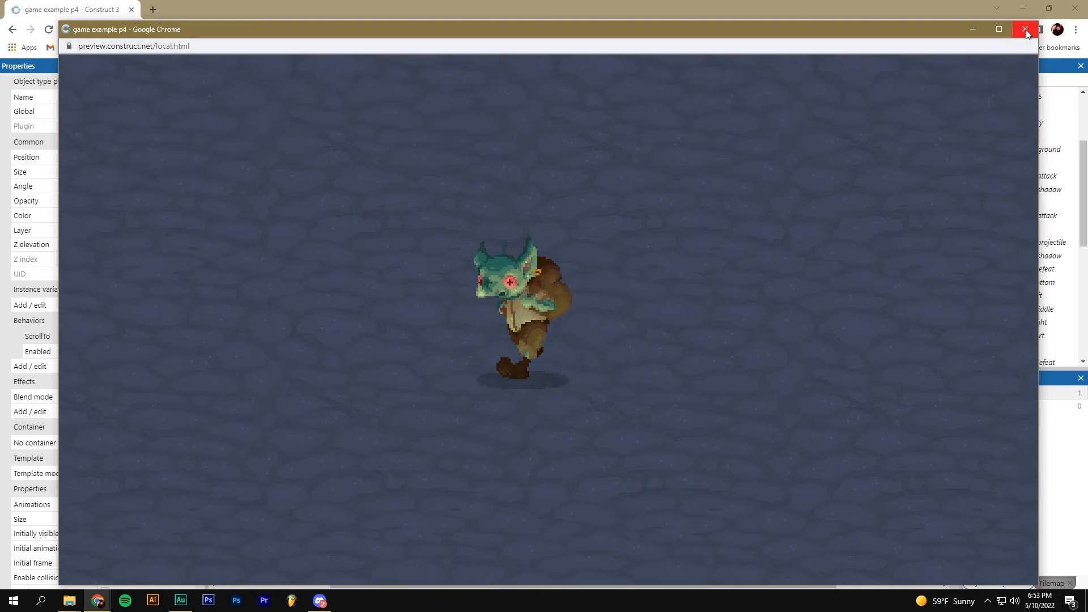
{"action": "left_click", "coordinate": [1024, 29]}
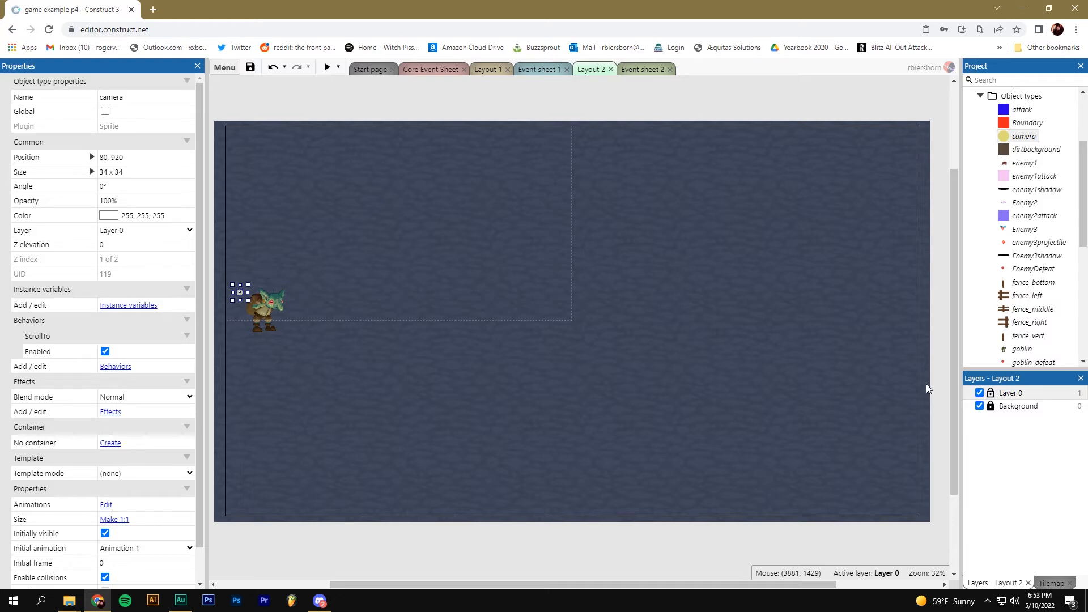
Add a layer above Layer 0 in Layout 2 and name it Boundaries
{"action": "right_click", "coordinate": [1020, 454]}
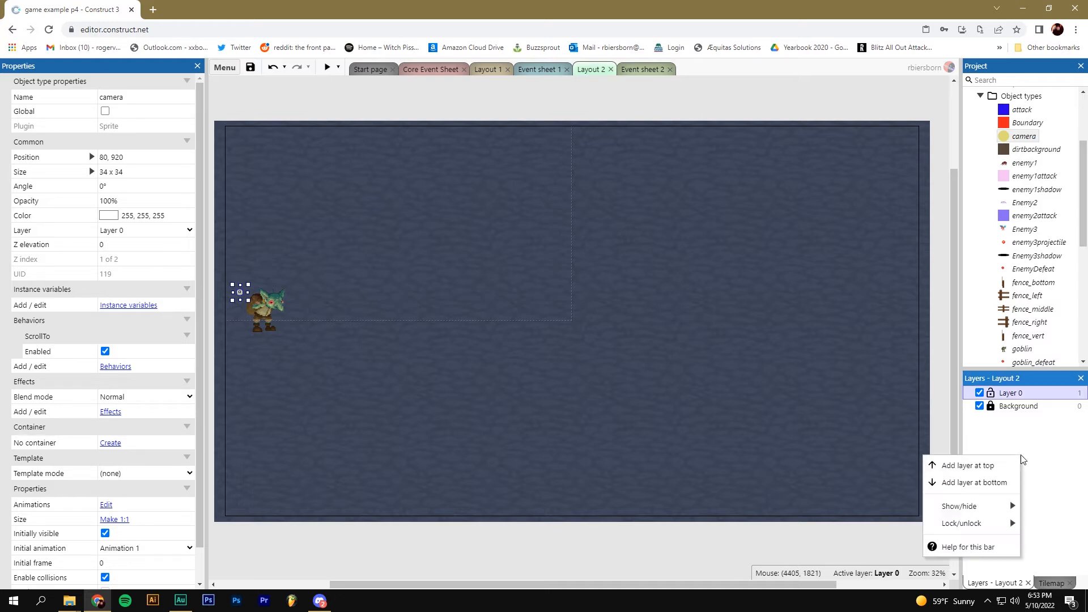
{"action": "left_click", "coordinate": [987, 465]}
{"action": "type", "text": "B"}
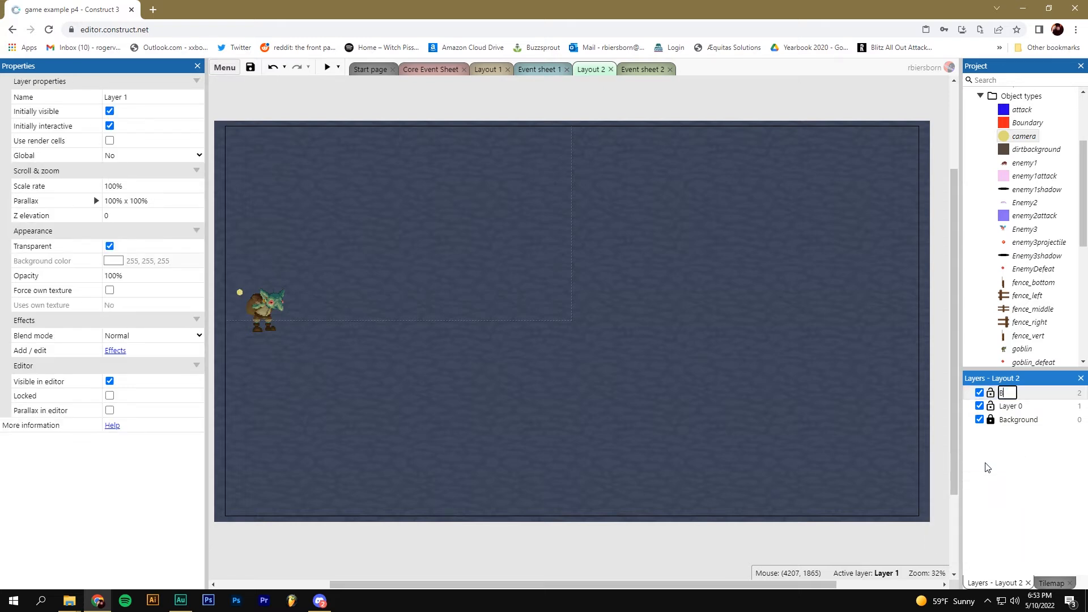
{"action": "type", "text": "oundaries"}
{"action": "key", "text": "Return"}
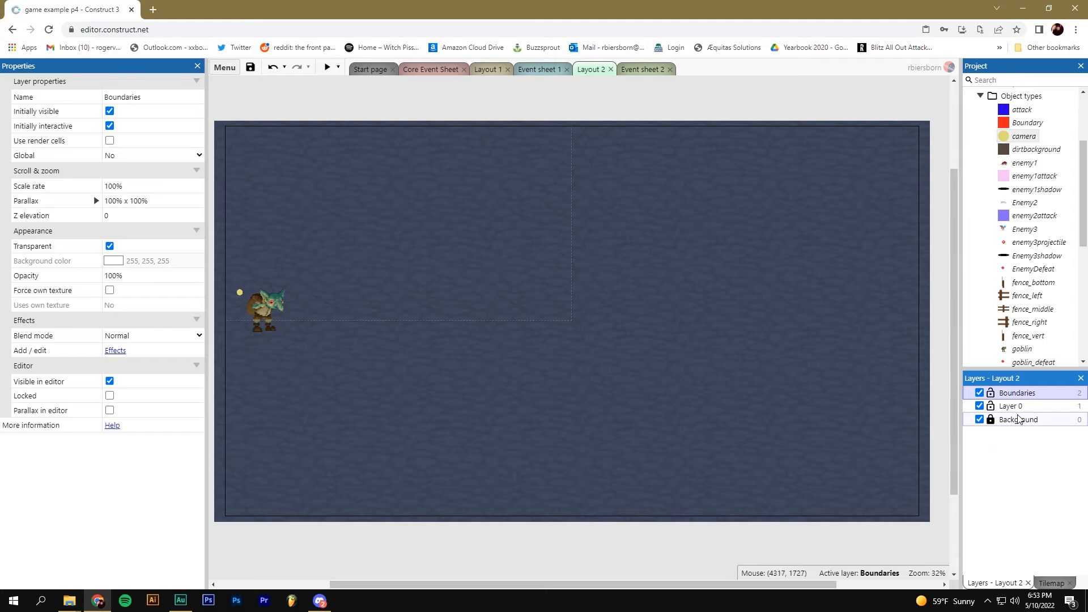
Place a Boundary object on the Boundaries layer and shape it into a horizontal bar of about 4275 x 82 above the goblin, spanning the layout
{"action": "left_click", "coordinate": [1026, 123]}
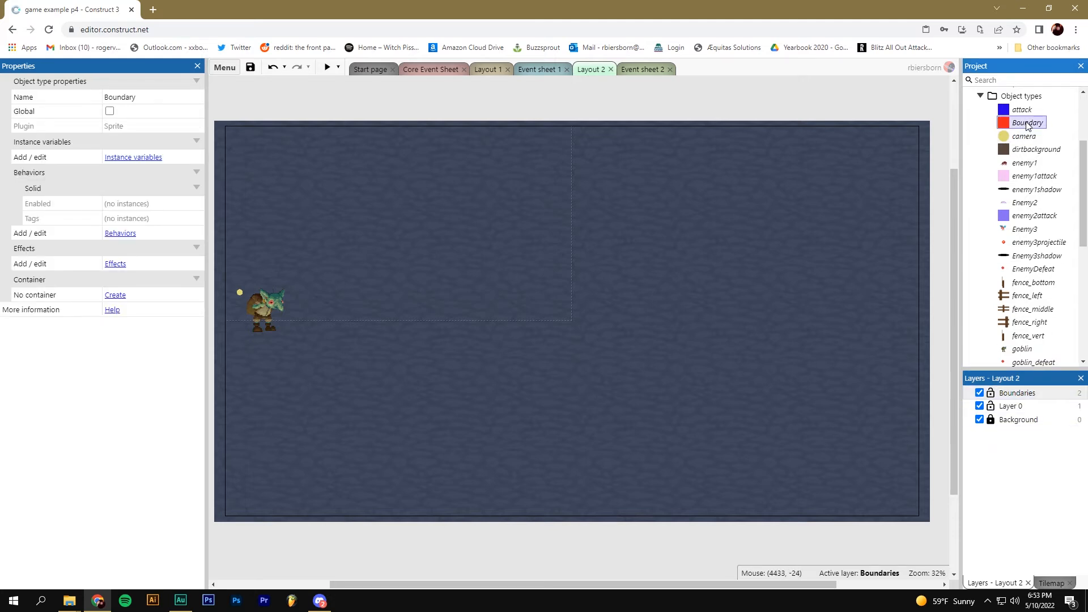
{"action": "left_click_drag", "start_coordinate": [1027, 124], "coordinate": [413, 249]}
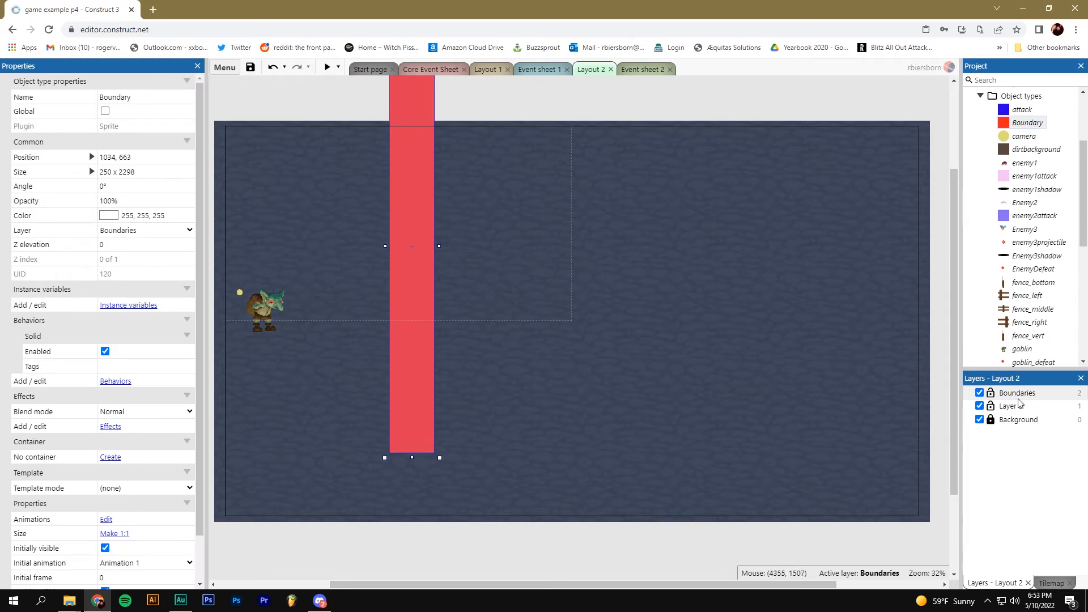
{"action": "left_click_drag", "start_coordinate": [439, 457], "coordinate": [657, 240]}
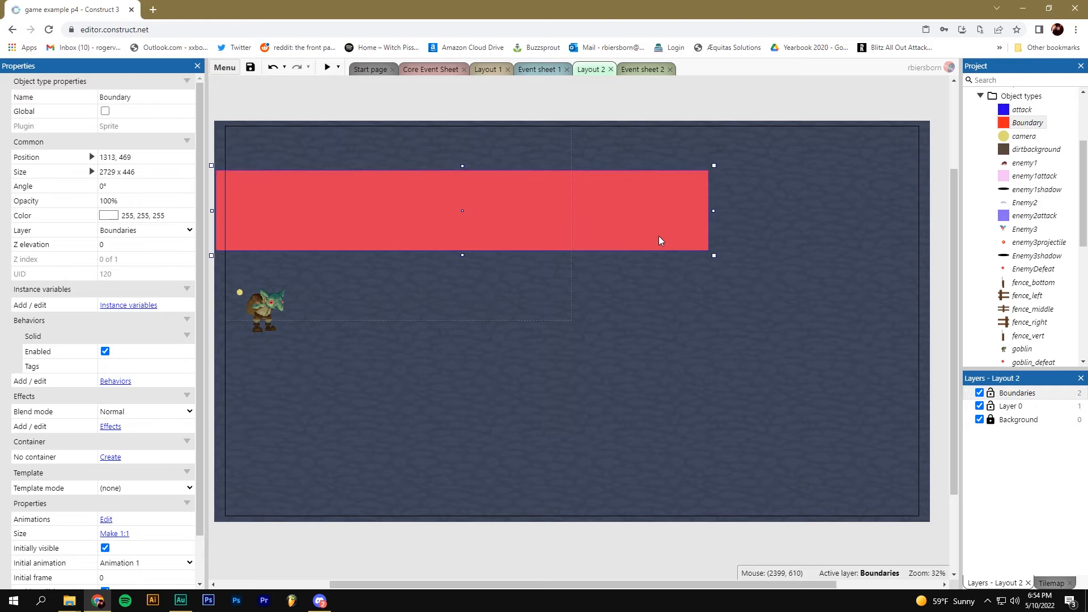
{"action": "left_click_drag", "start_coordinate": [753, 183], "coordinate": [805, 122]}
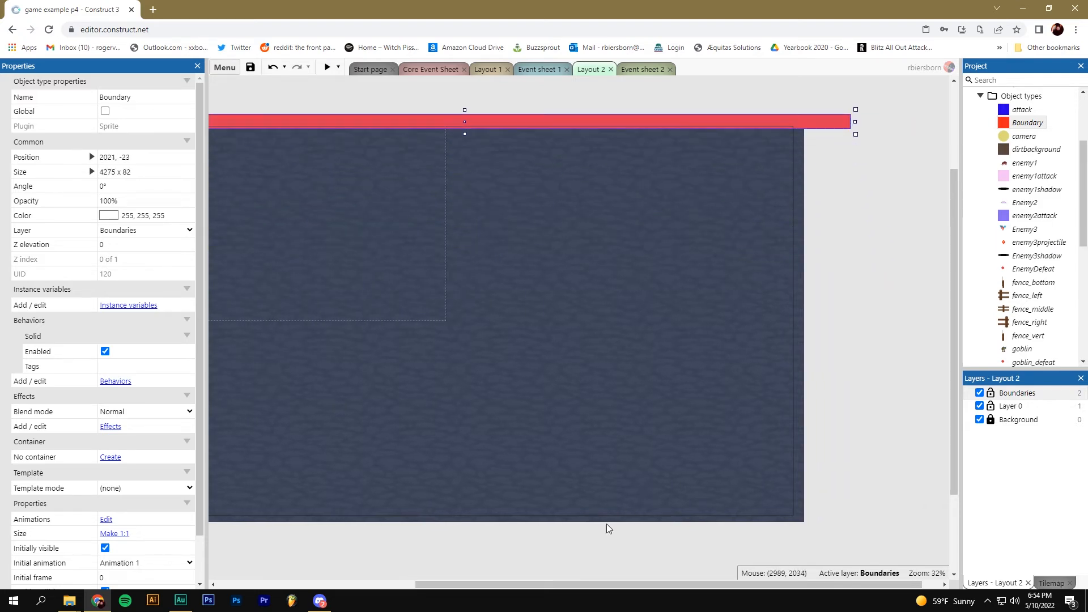
{"action": "left_click_drag", "start_coordinate": [573, 590], "coordinate": [473, 591]}
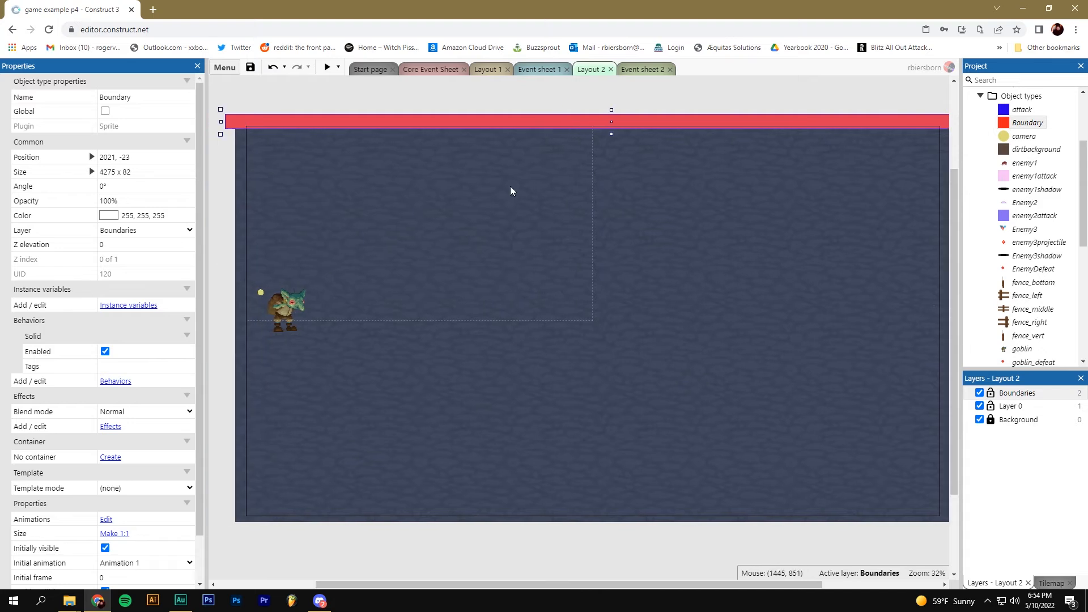
{"action": "left_click_drag", "start_coordinate": [500, 119], "coordinate": [496, 239]}
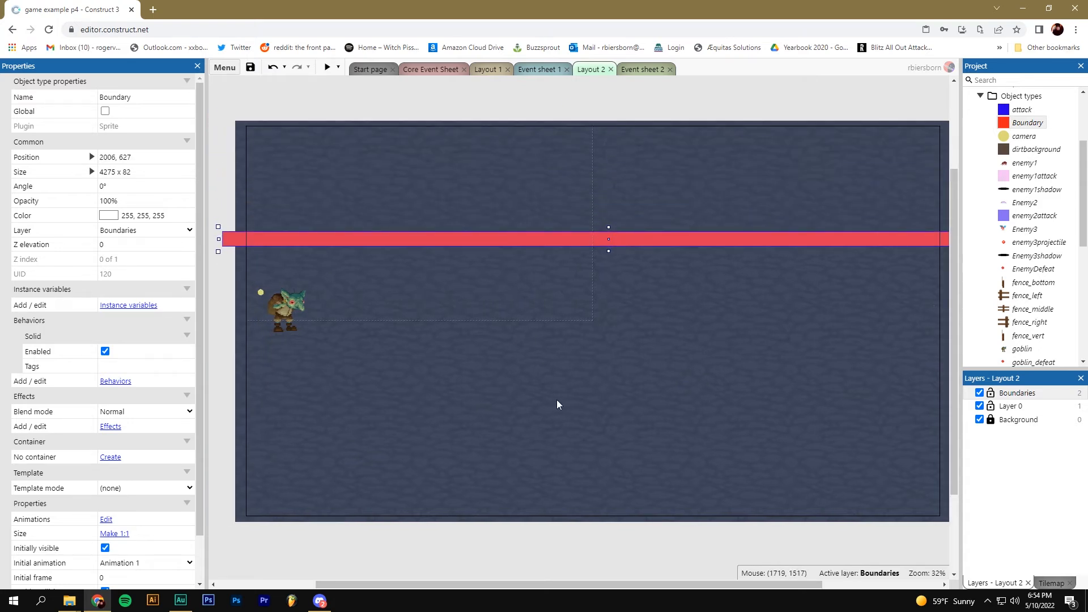
Add a second Boundary object and shape it into a layout-wide horizontal bar of about 4235 x 85 below the goblin
{"action": "left_click_drag", "start_coordinate": [1027, 123], "coordinate": [539, 376]}
{"action": "left_click_drag", "start_coordinate": [563, 165], "coordinate": [799, 478]}
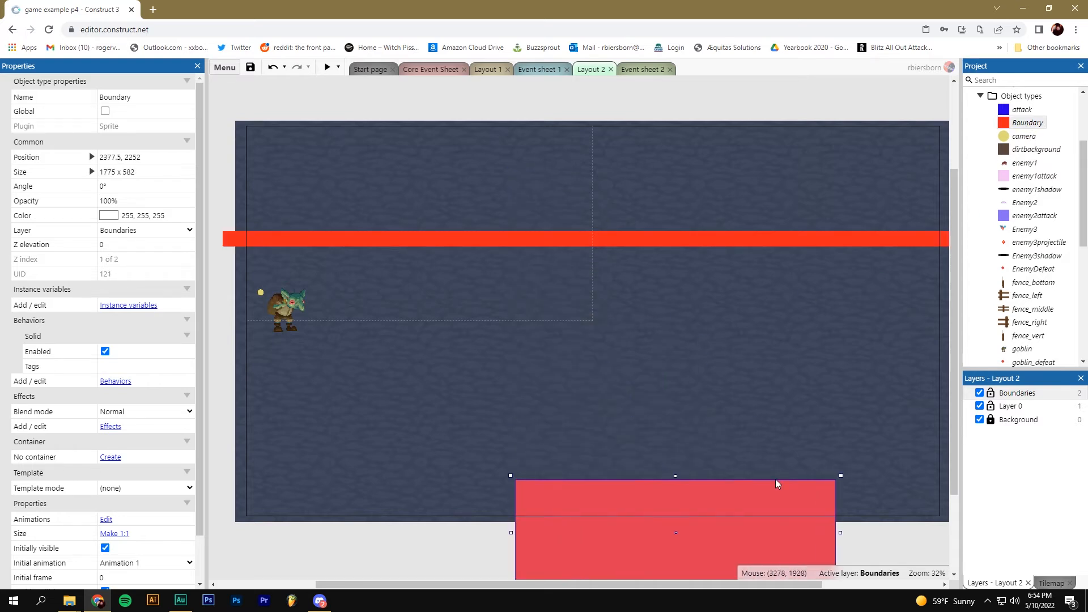
{"action": "scroll", "coordinate": [753, 493], "scroll_direction": "down", "scroll_amount": 1, "text": "ctrl"}
{"action": "left_click_drag", "start_coordinate": [706, 522], "coordinate": [489, 437]}
{"action": "left_click_drag", "start_coordinate": [573, 476], "coordinate": [851, 395]}
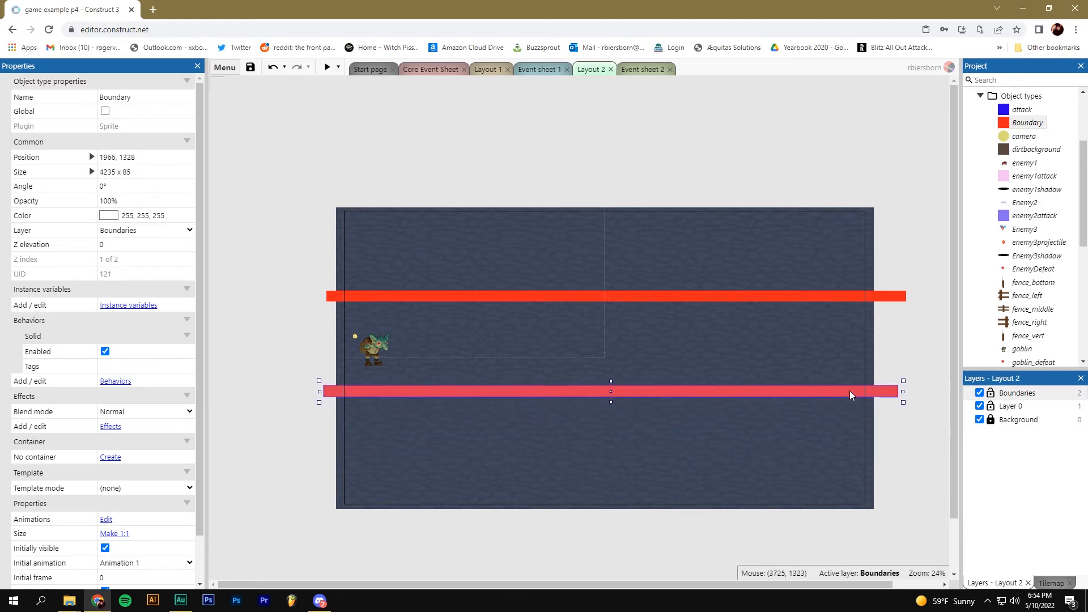
Set the Boundaries layer's opacity to 25%
{"action": "left_click", "coordinate": [1017, 392]}
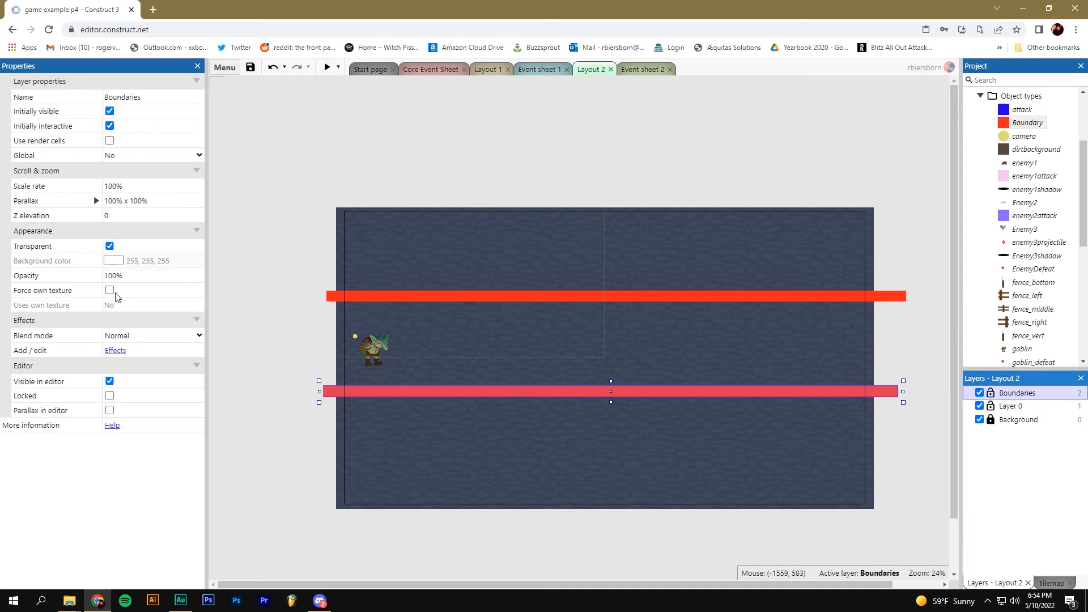
{"action": "double_click", "coordinate": [1023, 396]}
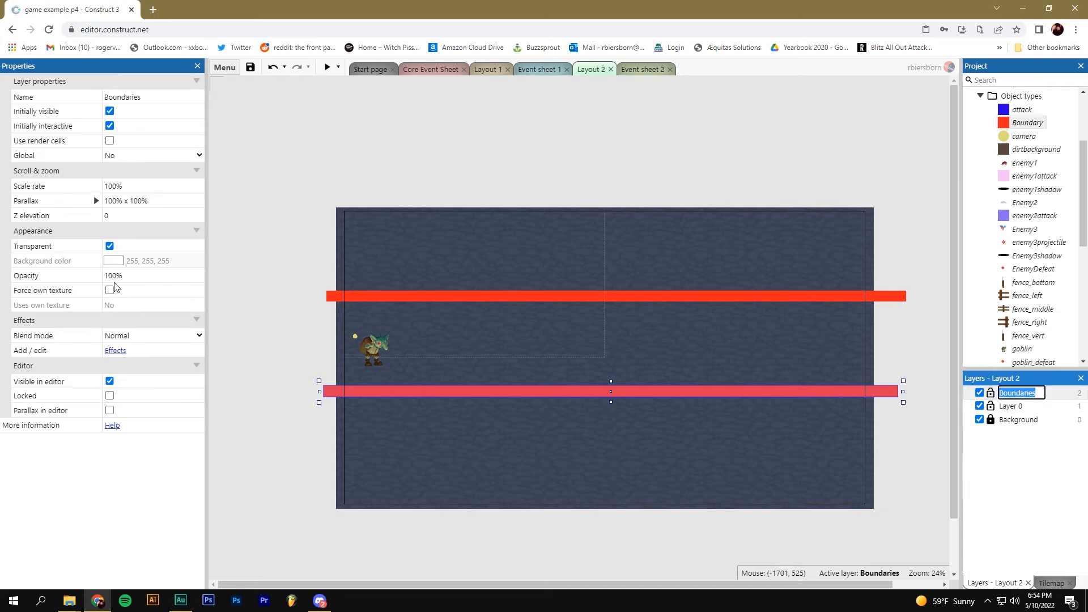
{"action": "left_click", "coordinate": [132, 277]}
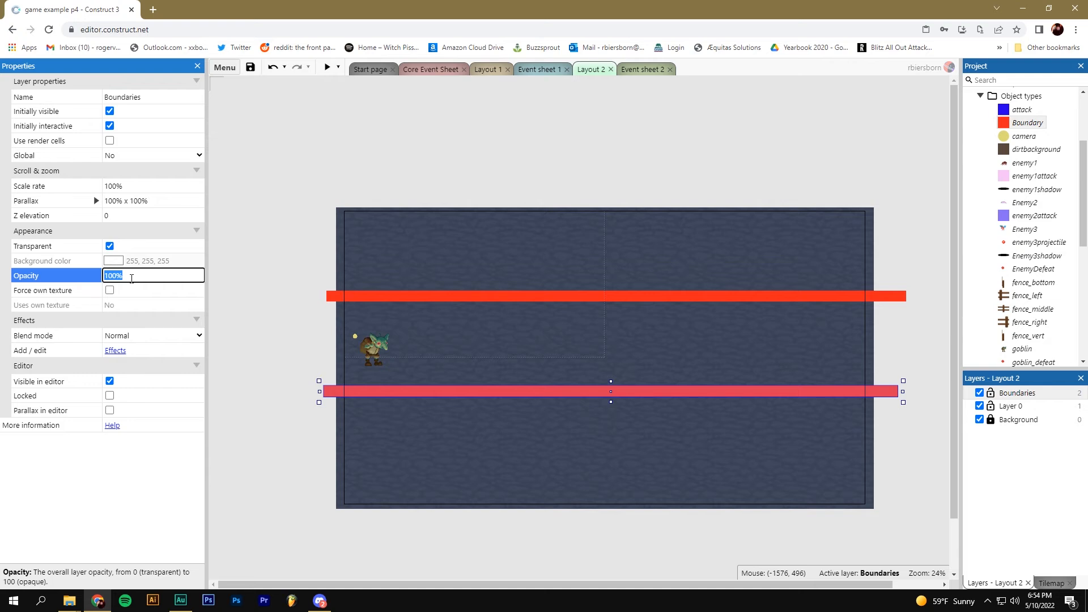
{"action": "type", "text": "25"}
{"action": "key", "text": "Tab"}
{"action": "left_click", "coordinate": [312, 361]}
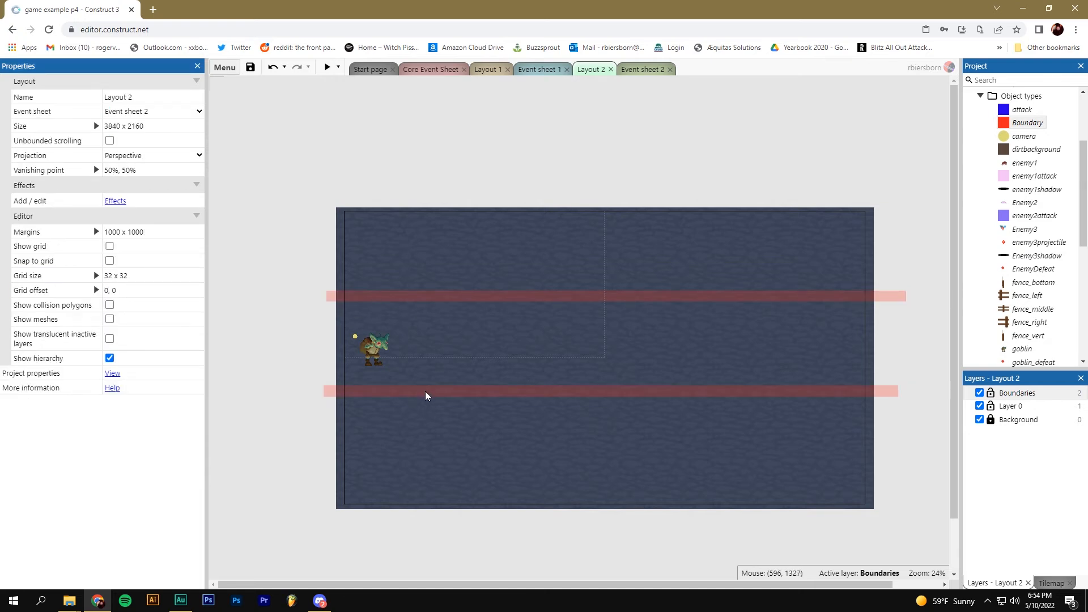
Recheck the Boundaries layer's opacity and shift the upper boundary bar slightly down toward the goblin
{"action": "left_click", "coordinate": [1016, 393]}
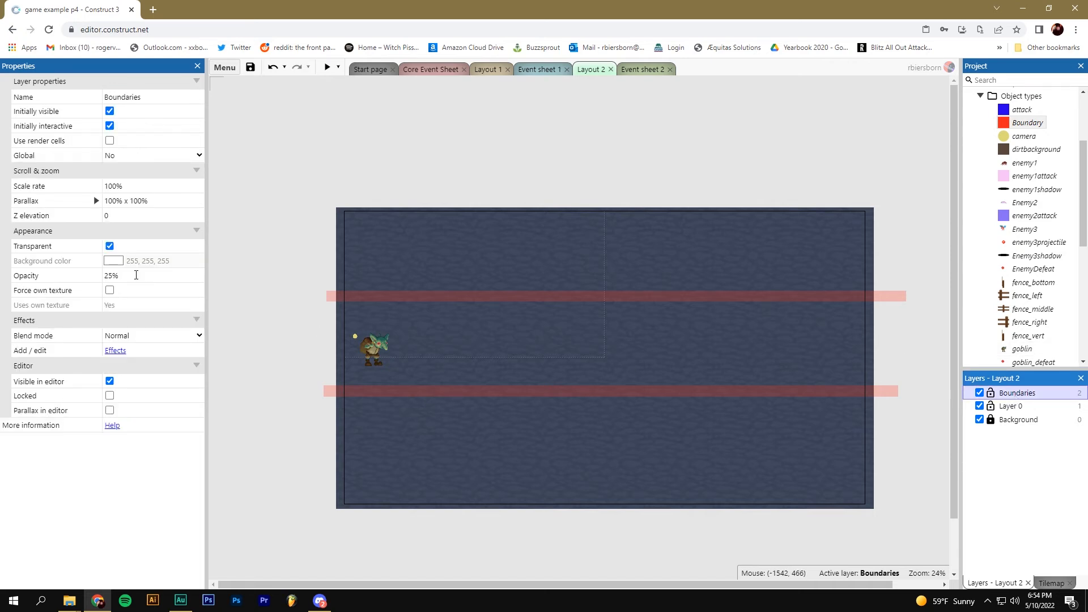
{"action": "left_click", "coordinate": [302, 333]}
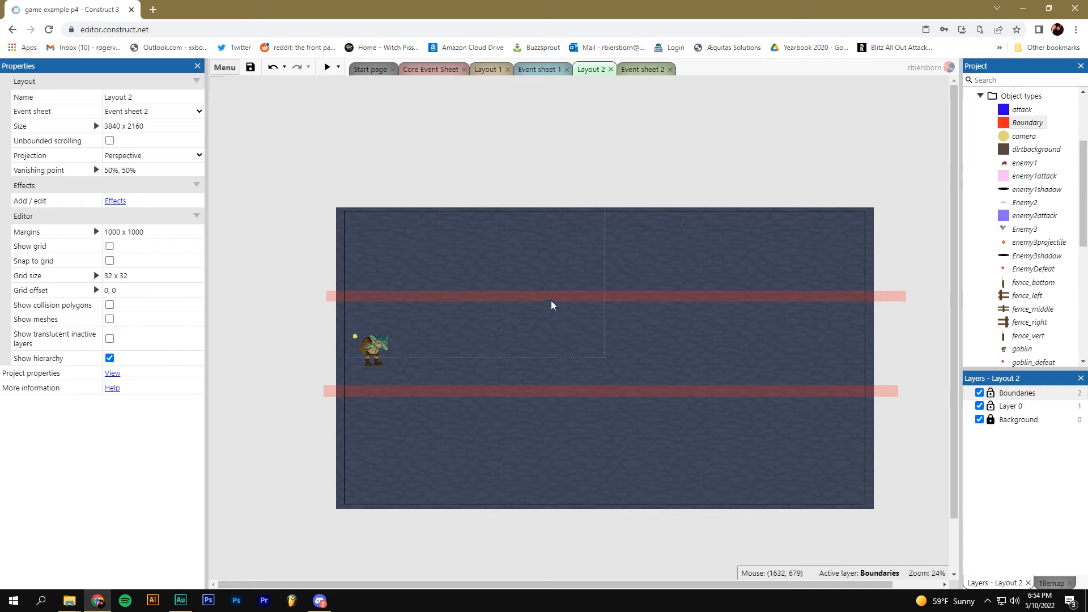
{"action": "left_click_drag", "start_coordinate": [519, 296], "coordinate": [522, 300]}
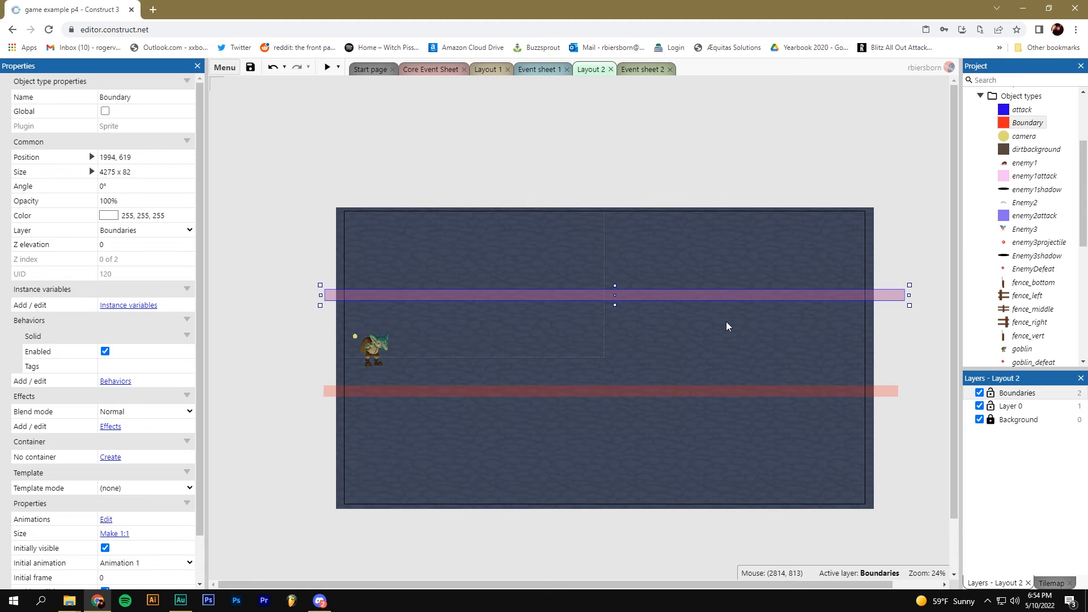
{"action": "mouse_move", "coordinate": [771, 295]}
{"action": "left_mouse_down"}
{"action": "mouse_move", "coordinate": [784, 296]}
{"action": "mouse_move", "coordinate": [764, 301]}
{"action": "left_mouse_up"}
Place five wall_middle pieces side by side on Layer 0 along the upper boundary bar
{"action": "left_click", "coordinate": [1011, 407]}
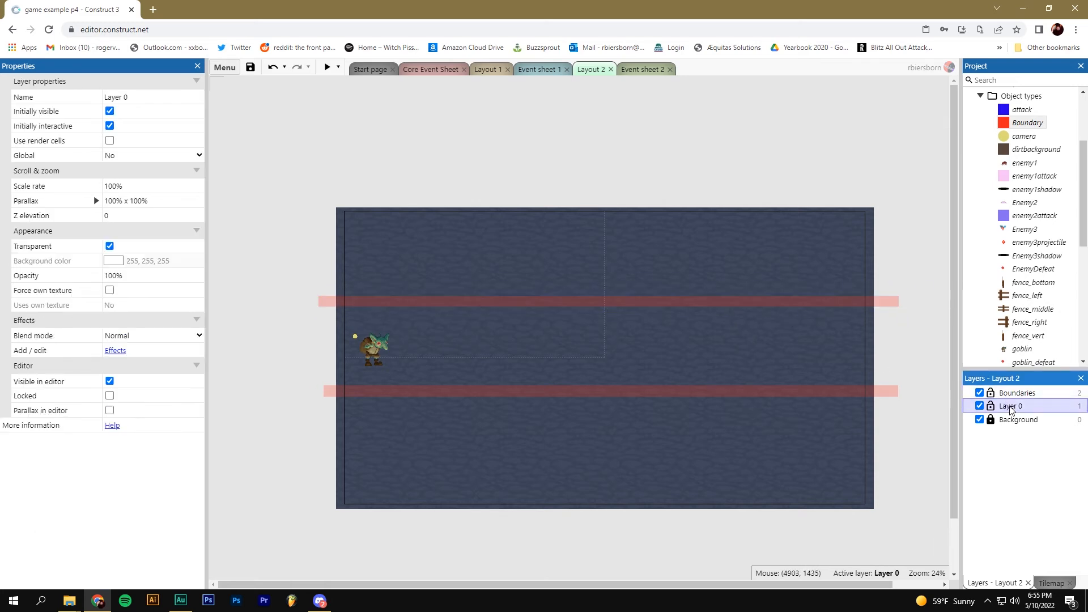
{"action": "left_click_drag", "start_coordinate": [1084, 226], "coordinate": [1084, 319]}
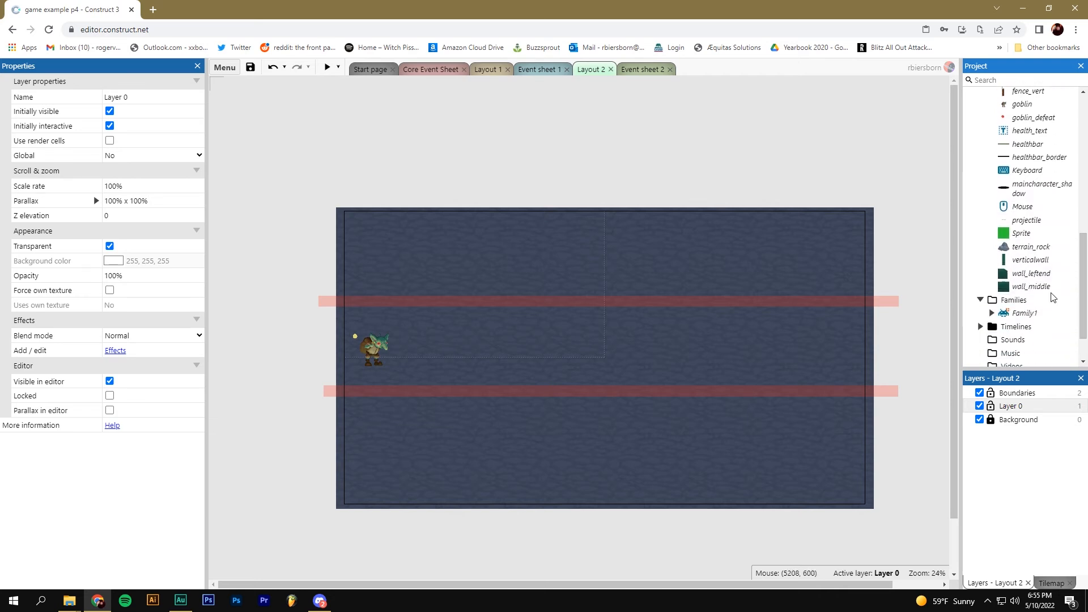
{"action": "left_click_drag", "start_coordinate": [1045, 289], "coordinate": [556, 281]}
{"action": "scroll", "coordinate": [563, 300], "scroll_direction": "up", "scroll_amount": 5, "text": "ctrl"}
{"action": "left_click_drag", "start_coordinate": [1038, 289], "coordinate": [602, 240]}
{"action": "scroll", "coordinate": [616, 254], "scroll_direction": "up", "scroll_amount": 5, "text": "ctrl"}
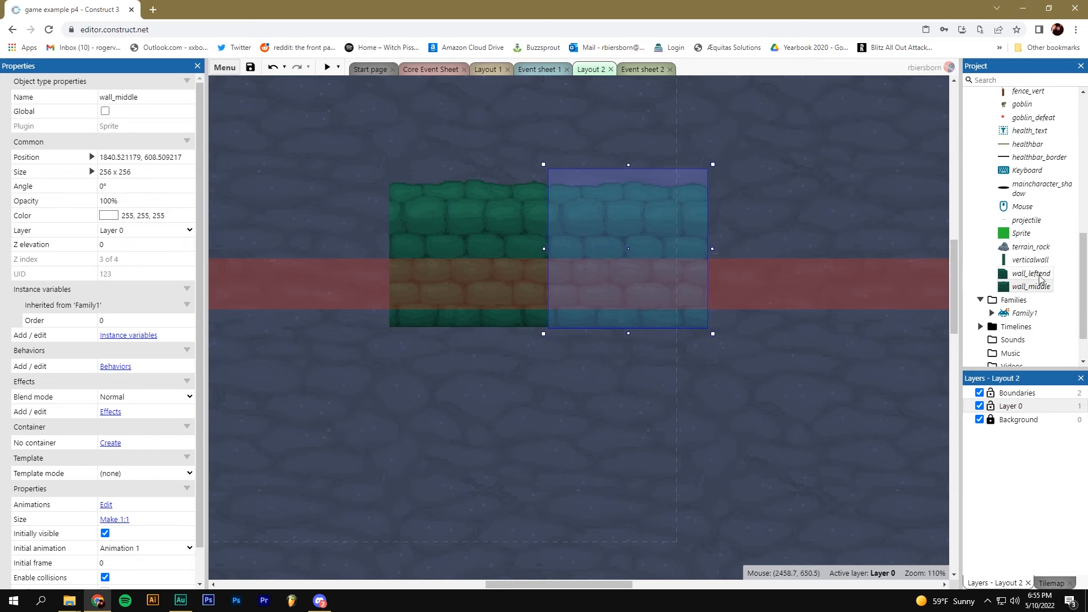
{"action": "left_click_drag", "start_coordinate": [1025, 288], "coordinate": [759, 212]}
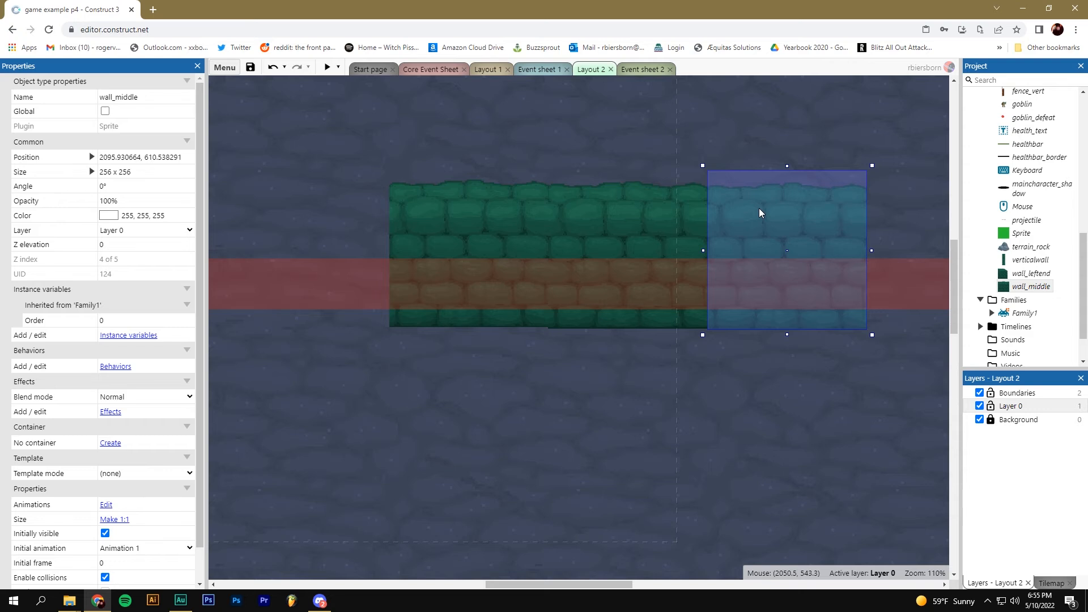
{"action": "left_click_drag", "start_coordinate": [1012, 286], "coordinate": [355, 233]}
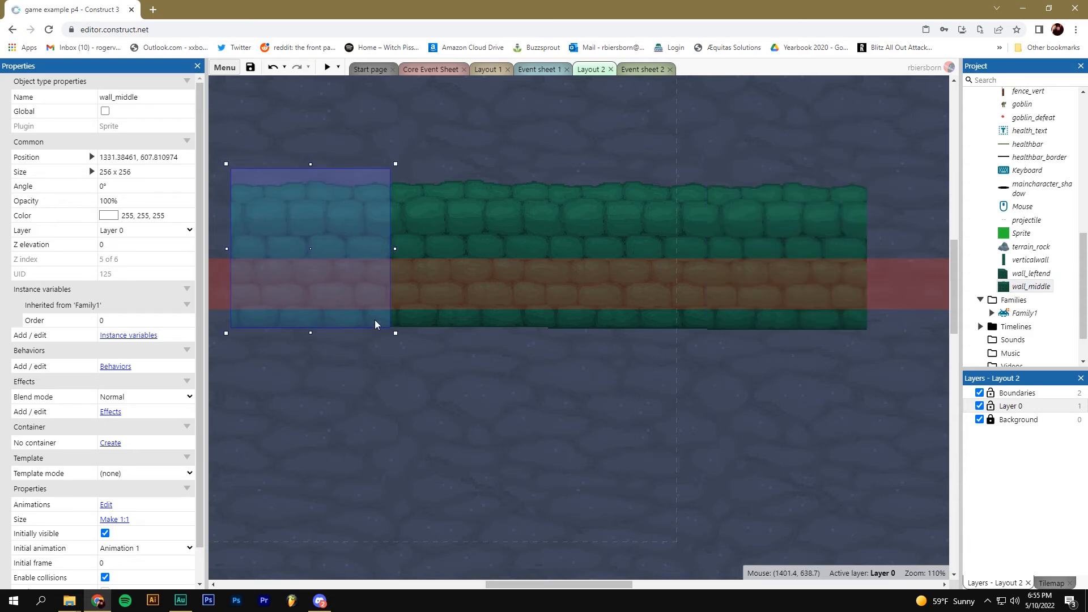
{"action": "scroll", "coordinate": [374, 322], "scroll_direction": "down", "scroll_amount": 2, "text": "ctrl"}
{"action": "middle_click_drag", "start_coordinate": [376, 327], "coordinate": [615, 320]}
{"action": "left_click_drag", "start_coordinate": [1006, 286], "coordinate": [481, 260]}
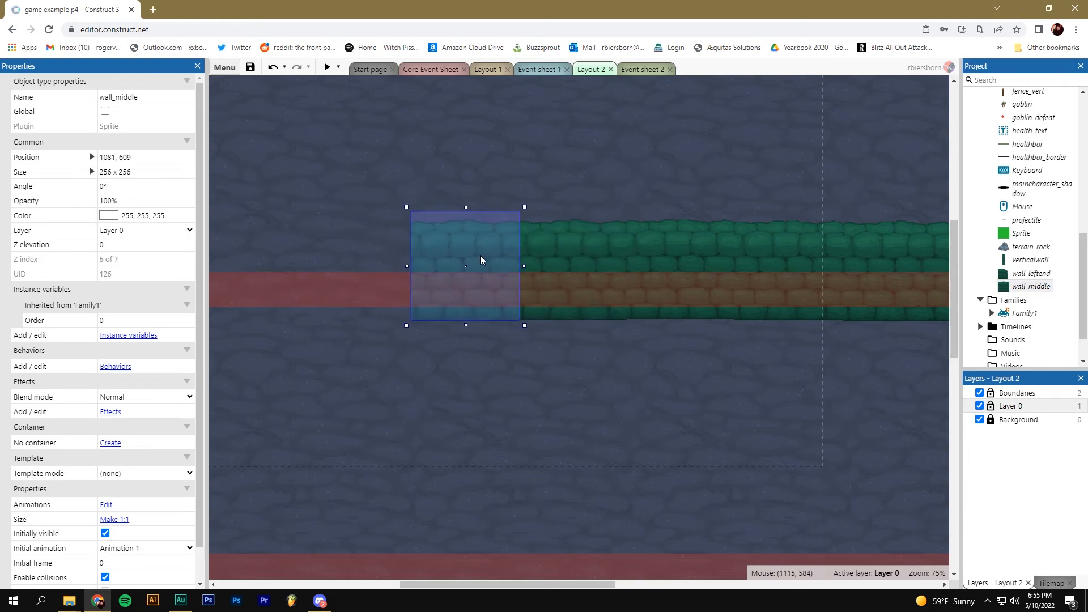
Move the five wall pieces to the layout's left edge and append a copy of them at the row's right end
{"action": "scroll", "coordinate": [499, 356], "scroll_direction": "down", "scroll_amount": 3, "text": "ctrl"}
{"action": "left_click_drag", "start_coordinate": [436, 251], "coordinate": [750, 349]}
{"action": "left_click_drag", "start_coordinate": [688, 303], "coordinate": [497, 300]}
{"action": "left_click_drag", "start_coordinate": [282, 310], "coordinate": [534, 310], "text": "ctrl"}
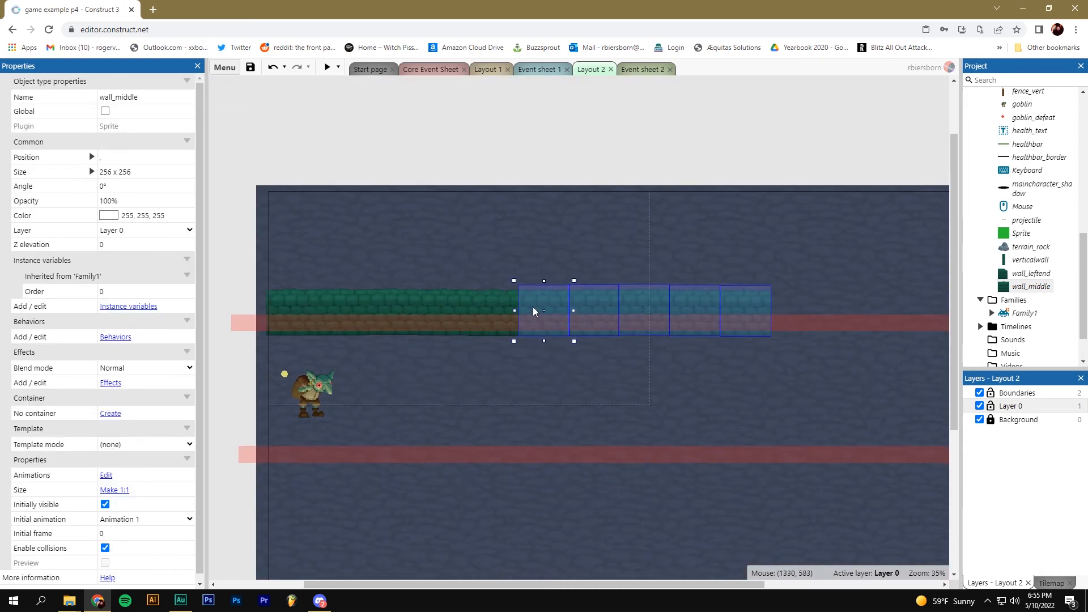
Duplicate the row of wall pieces to reach the layout's right edge and delete the surplus pieces beyond it
{"action": "left_click_drag", "start_coordinate": [245, 263], "coordinate": [746, 369]}
{"action": "scroll", "coordinate": [746, 370], "scroll_direction": "down", "scroll_amount": 2, "text": "ctrl"}
{"action": "left_click_drag", "start_coordinate": [353, 280], "coordinate": [657, 275], "text": "ctrl"}
{"action": "scroll", "coordinate": [664, 277], "scroll_direction": "up", "scroll_amount": 5, "text": "ctrl"}
{"action": "scroll", "coordinate": [657, 276], "scroll_direction": "down", "scroll_amount": 5, "text": "ctrl"}
{"action": "left_click_drag", "start_coordinate": [939, 299], "coordinate": [853, 256]}
{"action": "key", "text": "Delete"}
Copy the whole wall row and place the copy along the lower boundary bar beneath the goblin
{"action": "left_click_drag", "start_coordinate": [862, 309], "coordinate": [814, 272]}
{"action": "left_click", "coordinate": [829, 276], "text": "shift"}
{"action": "key", "text": "ctrl+v"}
{"action": "left_click_drag", "start_coordinate": [493, 384], "coordinate": [454, 353]}
{"action": "scroll", "coordinate": [371, 383], "scroll_direction": "up", "scroll_amount": 4, "text": "ctrl"}
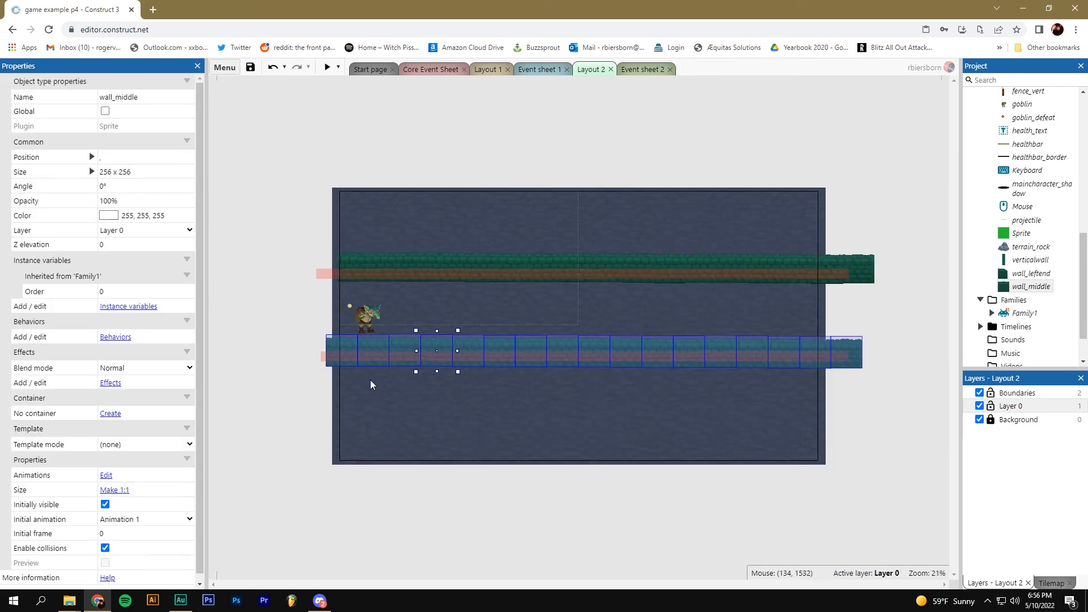
{"action": "left_click_drag", "start_coordinate": [361, 266], "coordinate": [363, 255]}
{"action": "left_click", "coordinate": [624, 297]}
{"action": "scroll", "coordinate": [635, 292], "scroll_direction": "down", "scroll_amount": 1, "text": "ctrl"}
{"action": "middle_click_drag", "start_coordinate": [638, 292], "coordinate": [468, 308]}
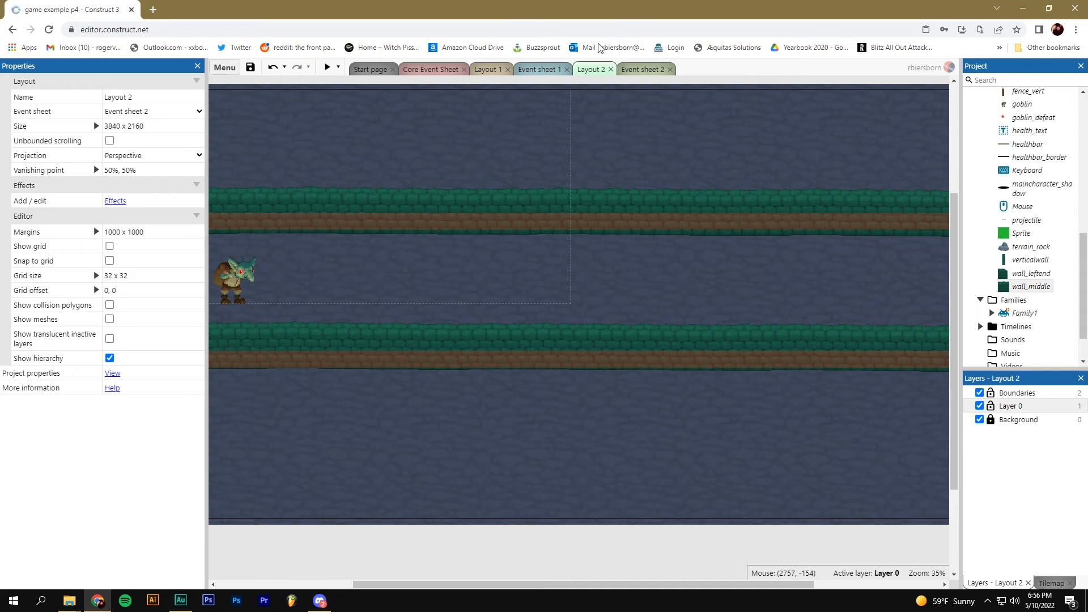
Make the HUD layer of Layout 1 global by setting its Global property to Yes
{"action": "left_click", "coordinate": [488, 71]}
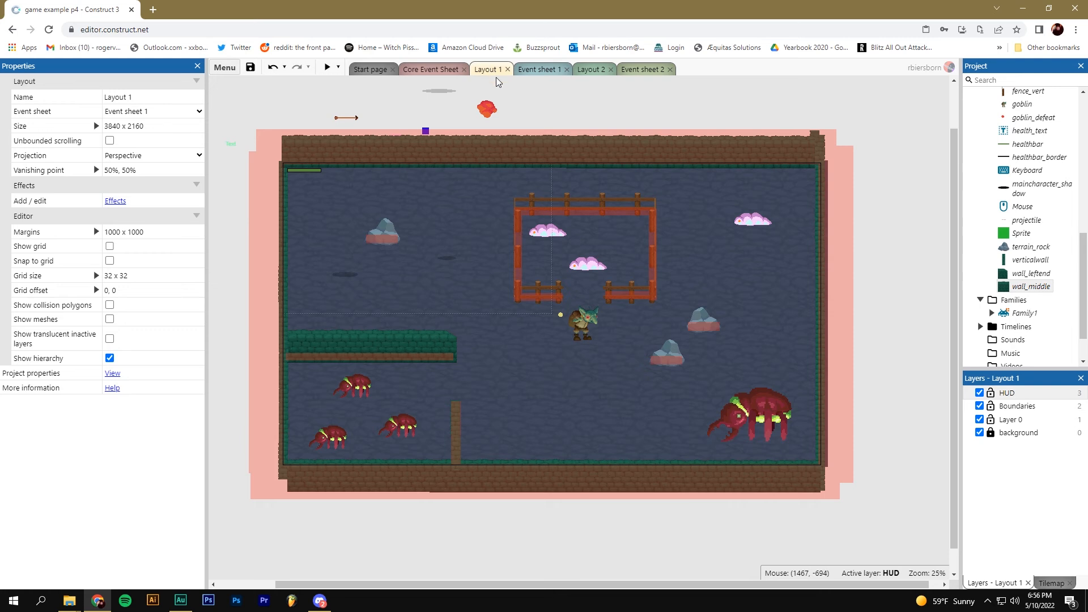
{"action": "left_click", "coordinate": [1013, 394]}
{"action": "left_click", "coordinate": [1013, 394]}
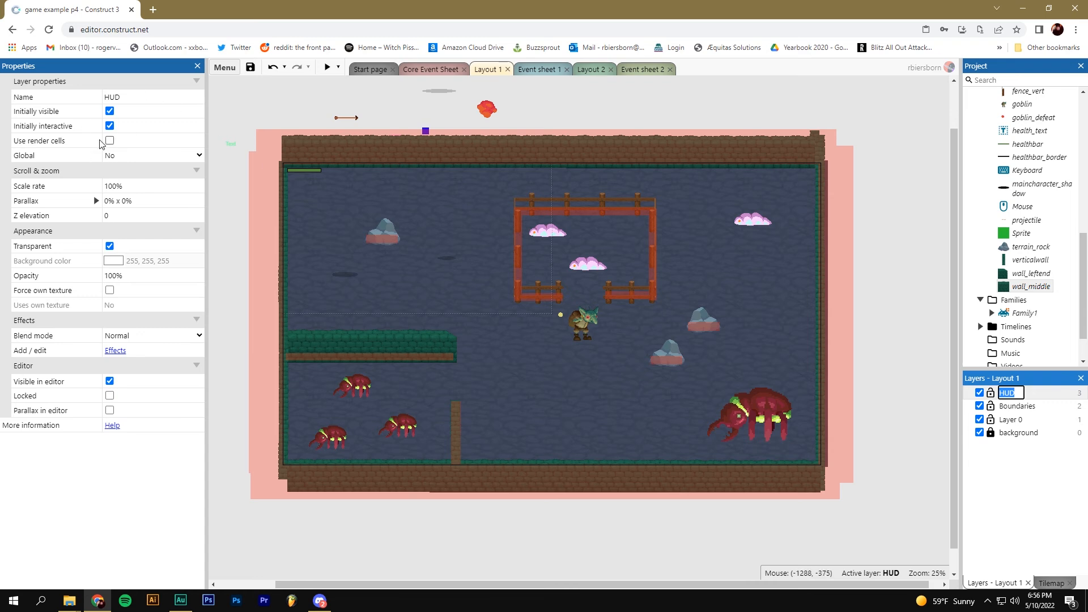
{"action": "left_click", "coordinate": [131, 155]}
{"action": "left_click", "coordinate": [132, 170]}
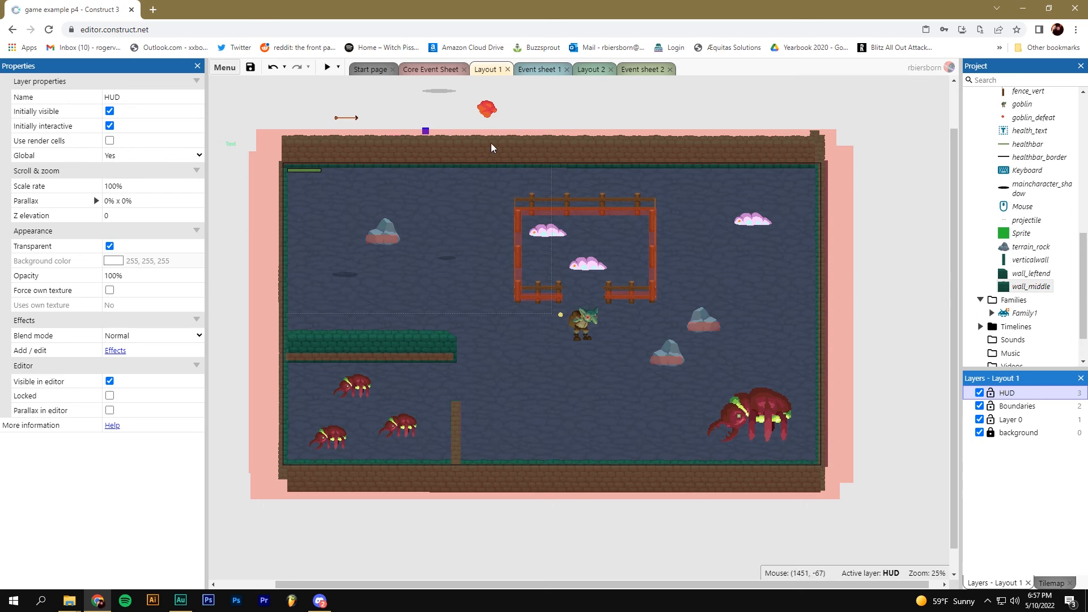
Add a layer at the top of Layout 2 and name it HUD to match the global layer
{"action": "left_click", "coordinate": [589, 69]}
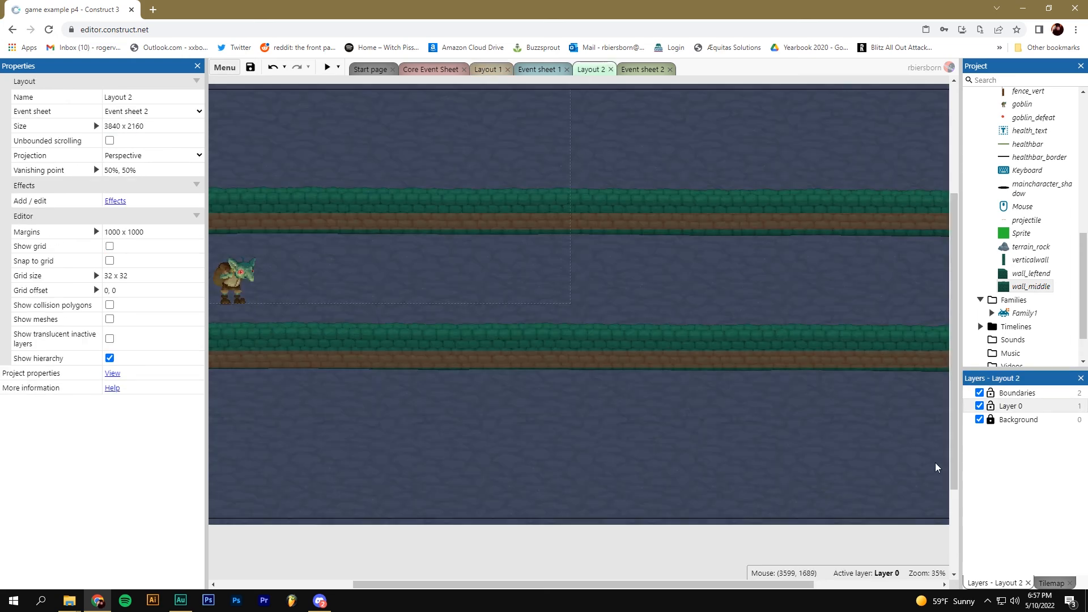
{"action": "right_click", "coordinate": [991, 473]}
{"action": "left_click", "coordinate": [970, 482]}
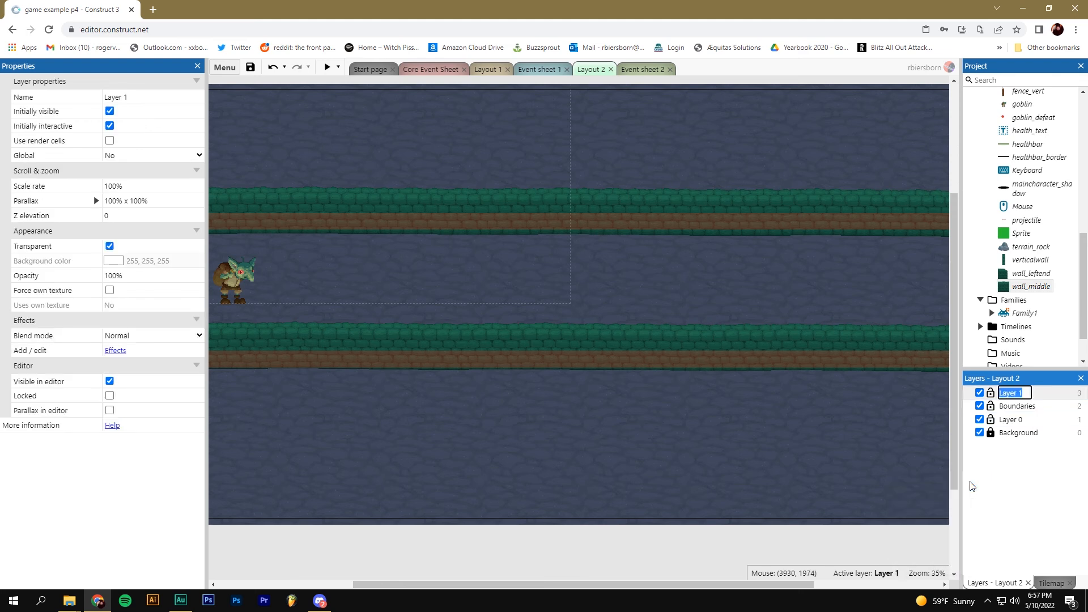
{"action": "type", "text": "HUD"}
{"action": "key", "text": "Return"}
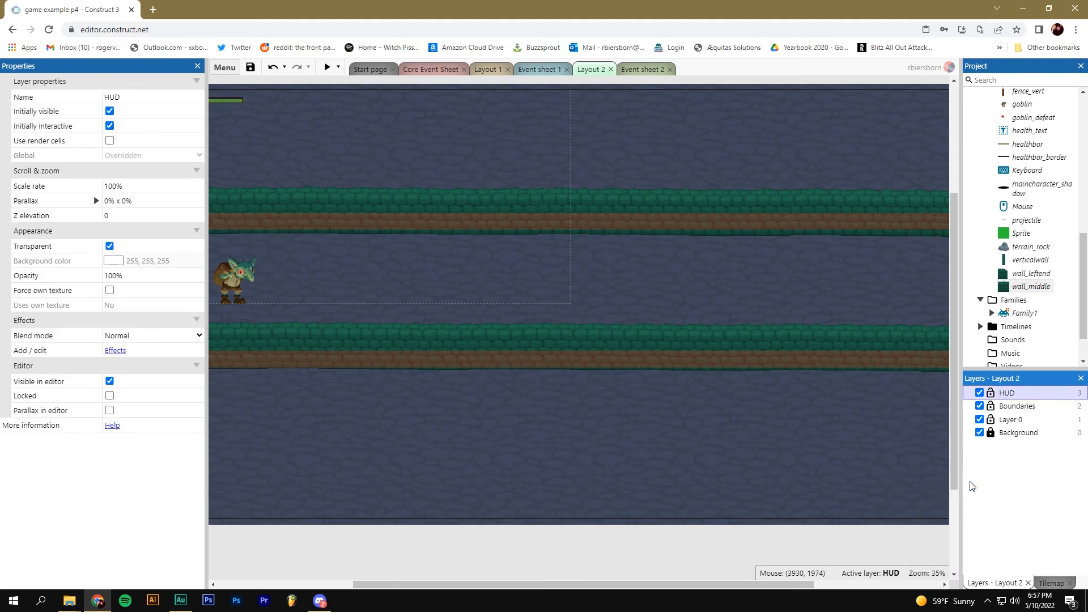
{"action": "scroll", "coordinate": [514, 244], "scroll_direction": "down", "scroll_amount": 2, "text": "ctrl"}
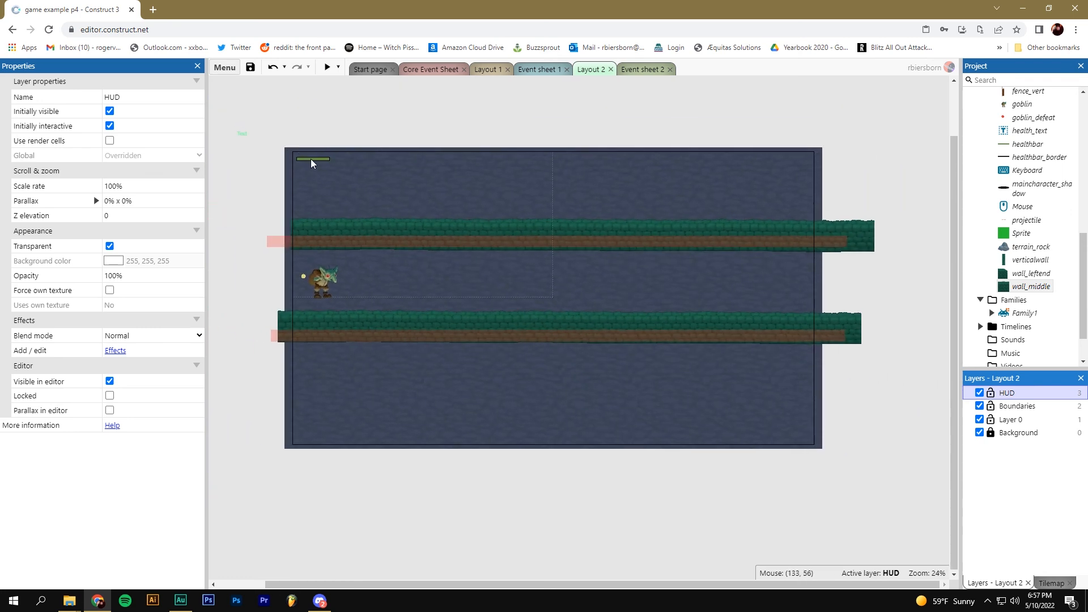
{"action": "left_click", "coordinate": [485, 70]}
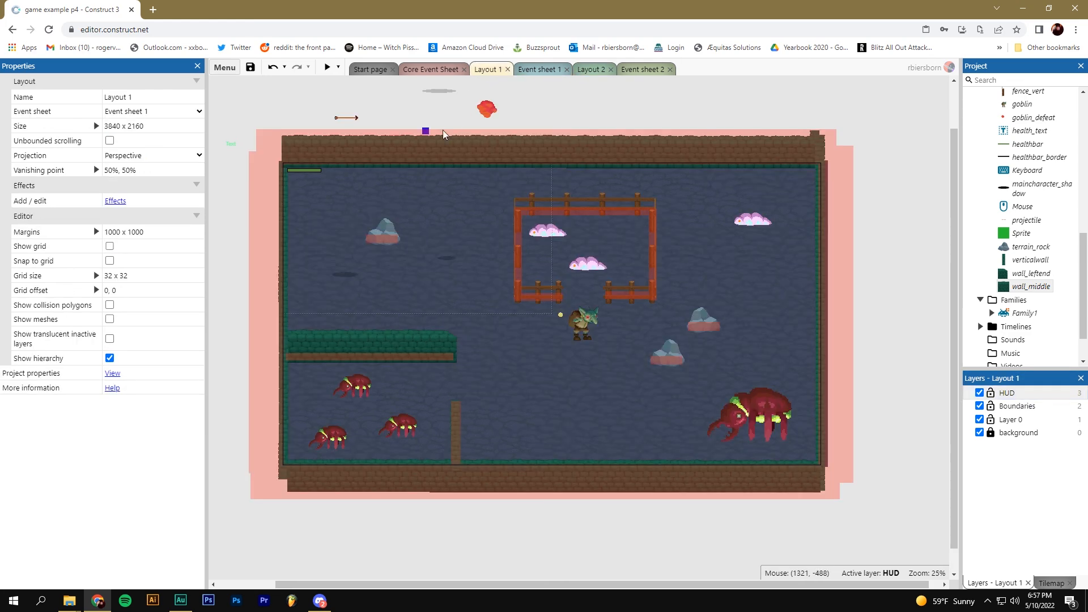
{"action": "left_click", "coordinate": [591, 69]}
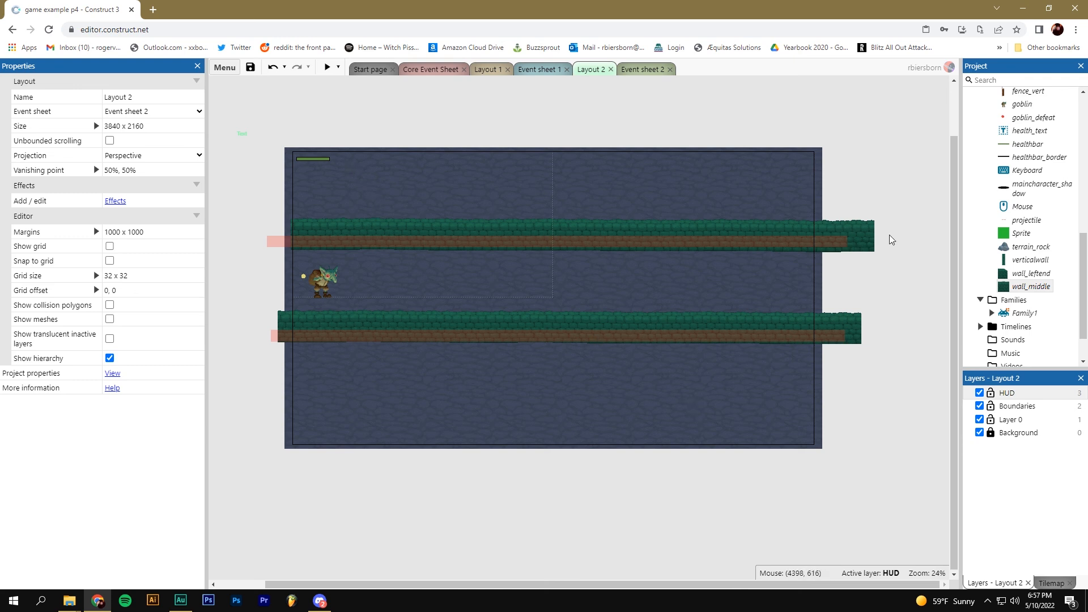
Place three Enemy2 sprites in a cluster on Layer 0 of Layout 2, midway along the corridor between the two walls
{"action": "left_click_drag", "start_coordinate": [1083, 247], "coordinate": [1083, 210]}
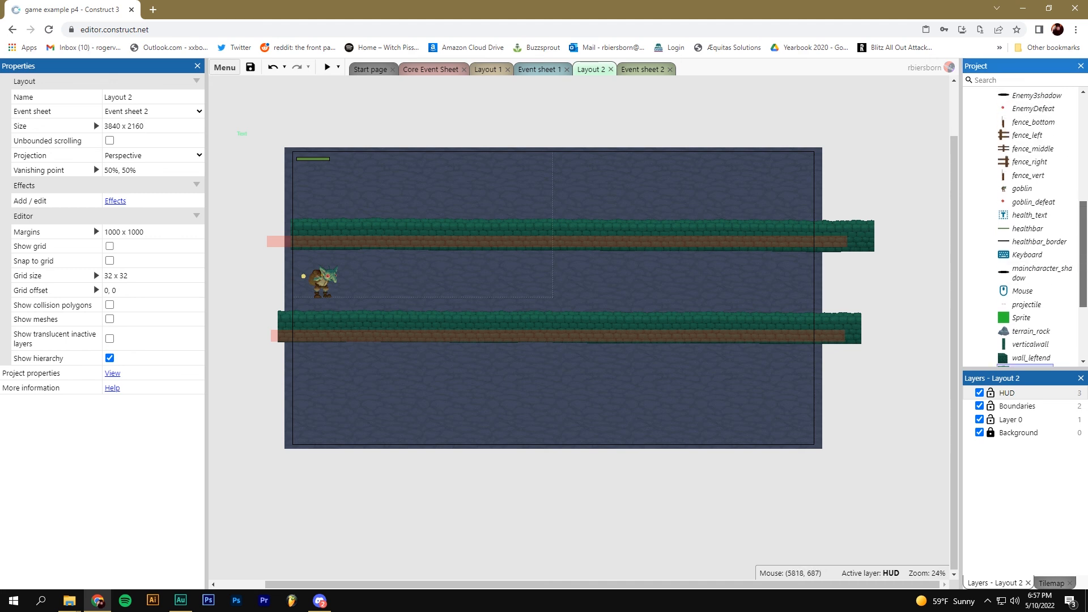
{"action": "left_click", "coordinate": [1007, 424]}
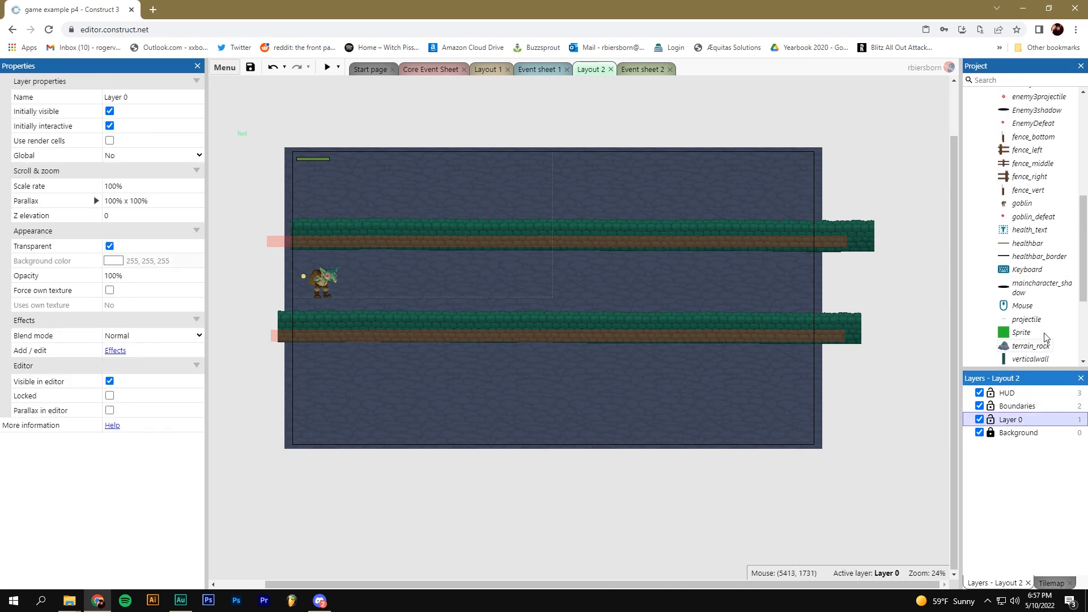
{"action": "left_click_drag", "start_coordinate": [1083, 237], "coordinate": [1083, 234]}
{"action": "scroll", "coordinate": [1041, 160], "scroll_direction": "up", "scroll_amount": 3}
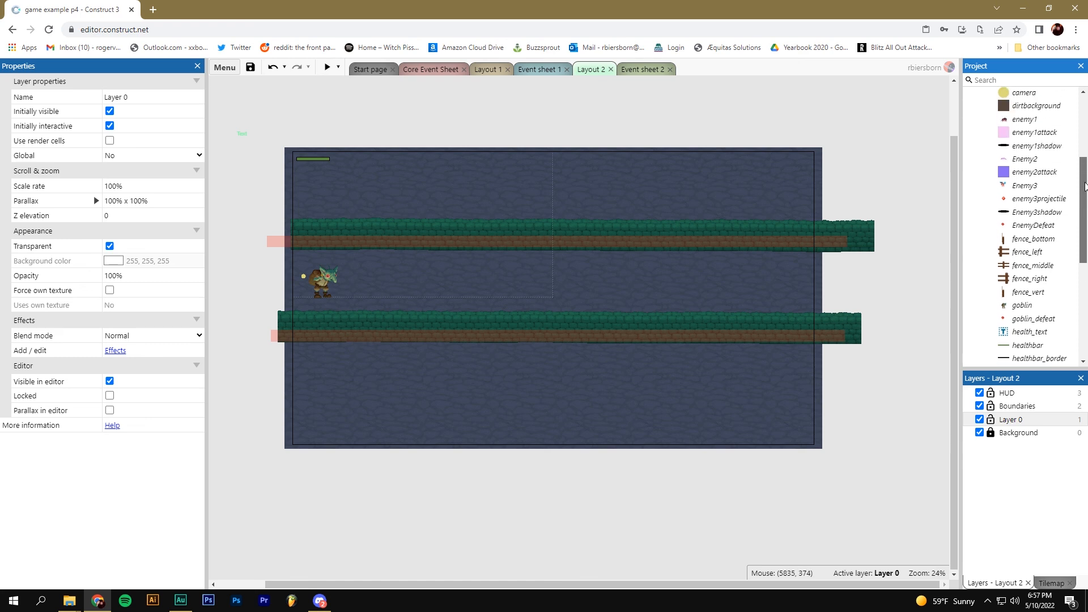
{"action": "left_click_drag", "start_coordinate": [1026, 190], "coordinate": [596, 298]}
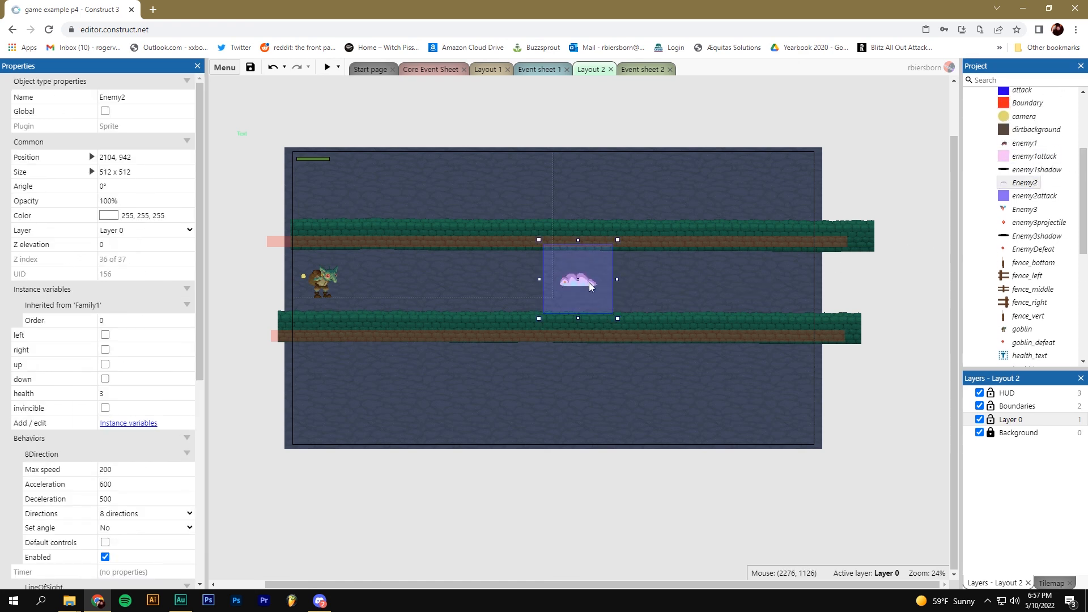
{"action": "left_click_drag", "start_coordinate": [718, 241], "coordinate": [601, 304]}
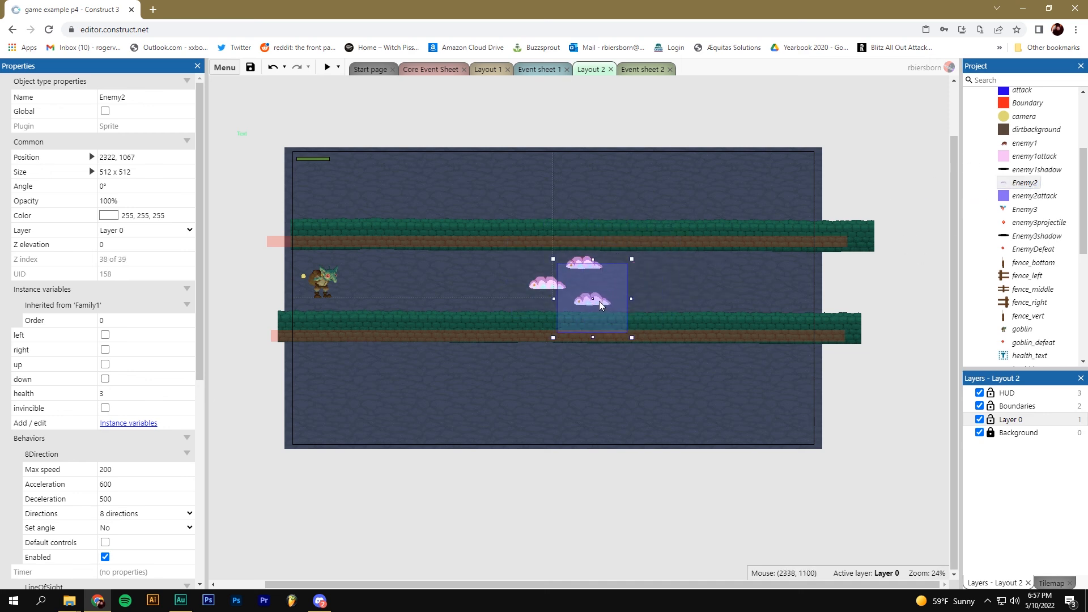
Preview Layout 2 and test-play the goblin along the corridor past the group of three enemies
{"action": "key", "text": "F5"}
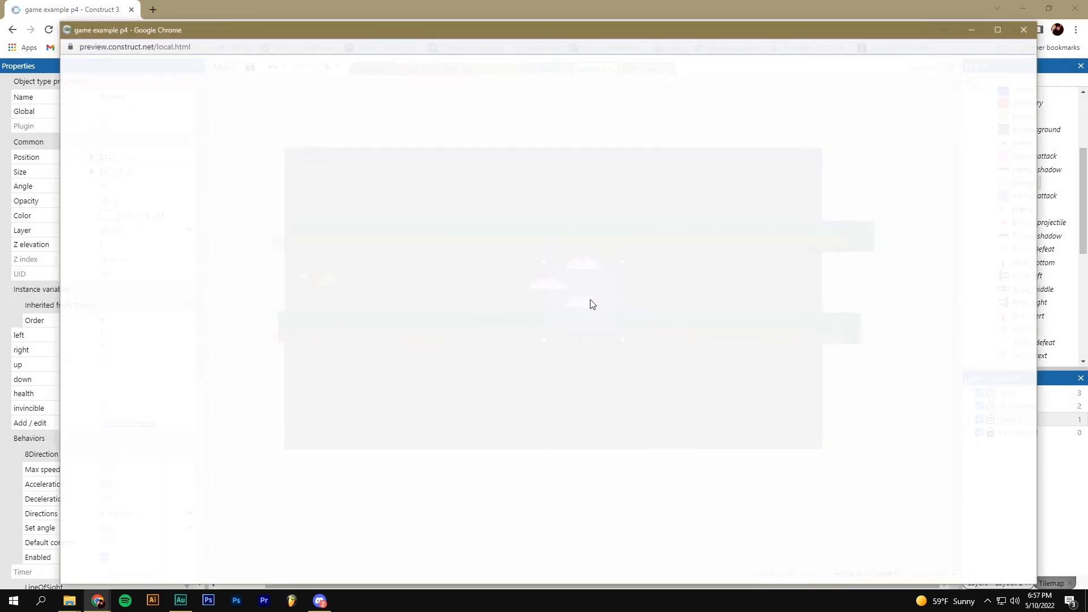
{"action": "key", "text": "Right"}
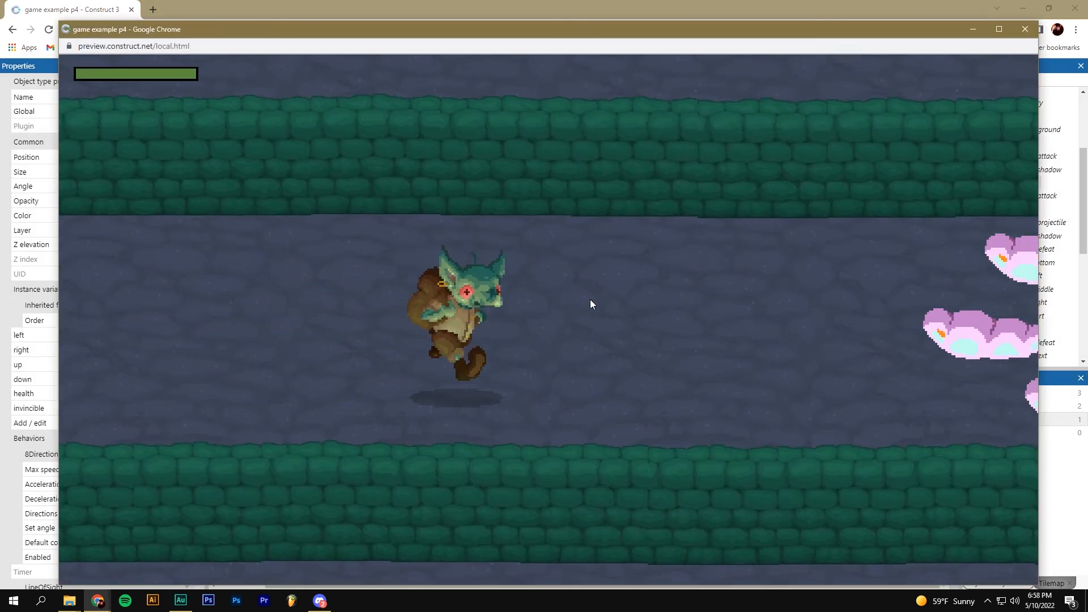
{"action": "key", "text": "Up"}
{"action": "key", "text": "Down"}
{"action": "key", "text": "space"}
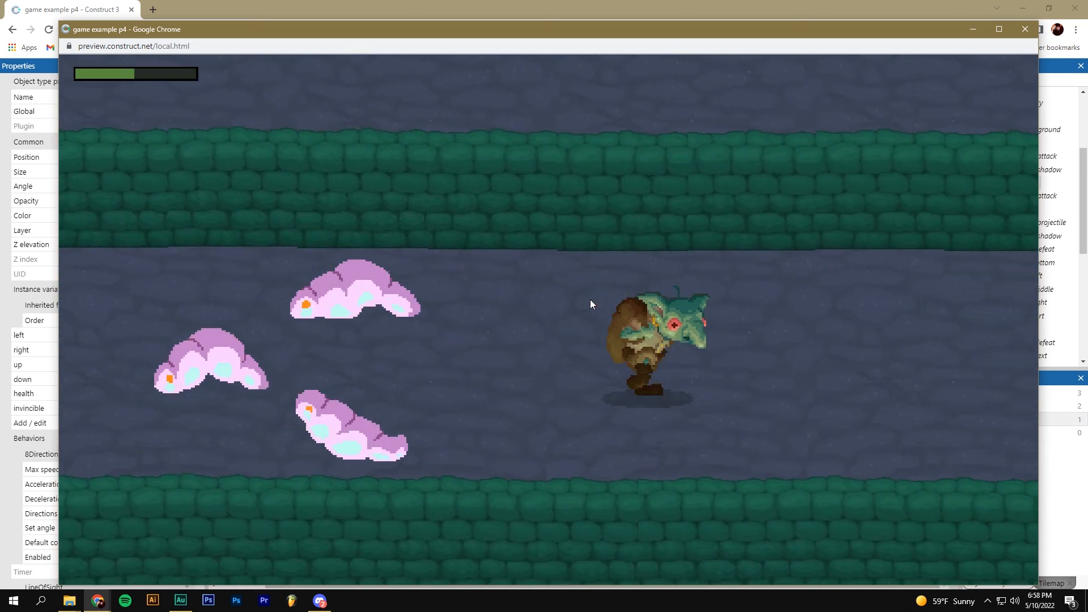